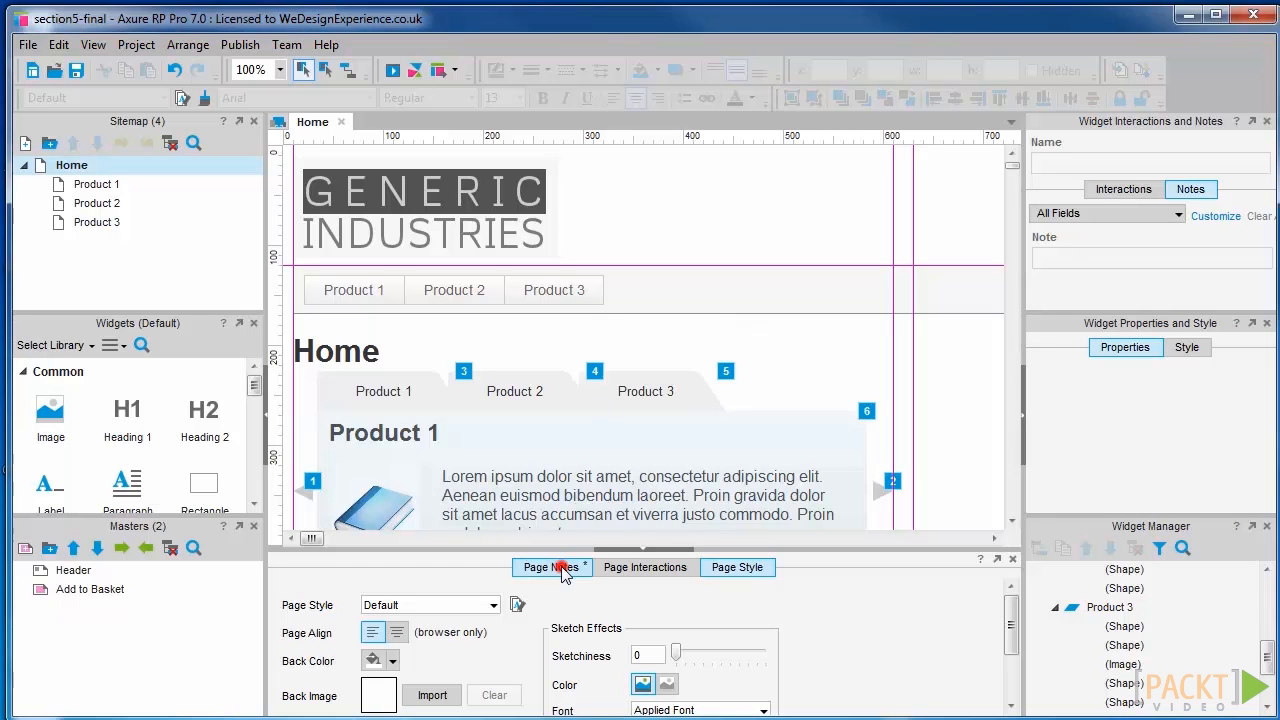
Step: Open the Home page's page notes and show the widget notes
left_click(558, 568)
left_click(443, 632)
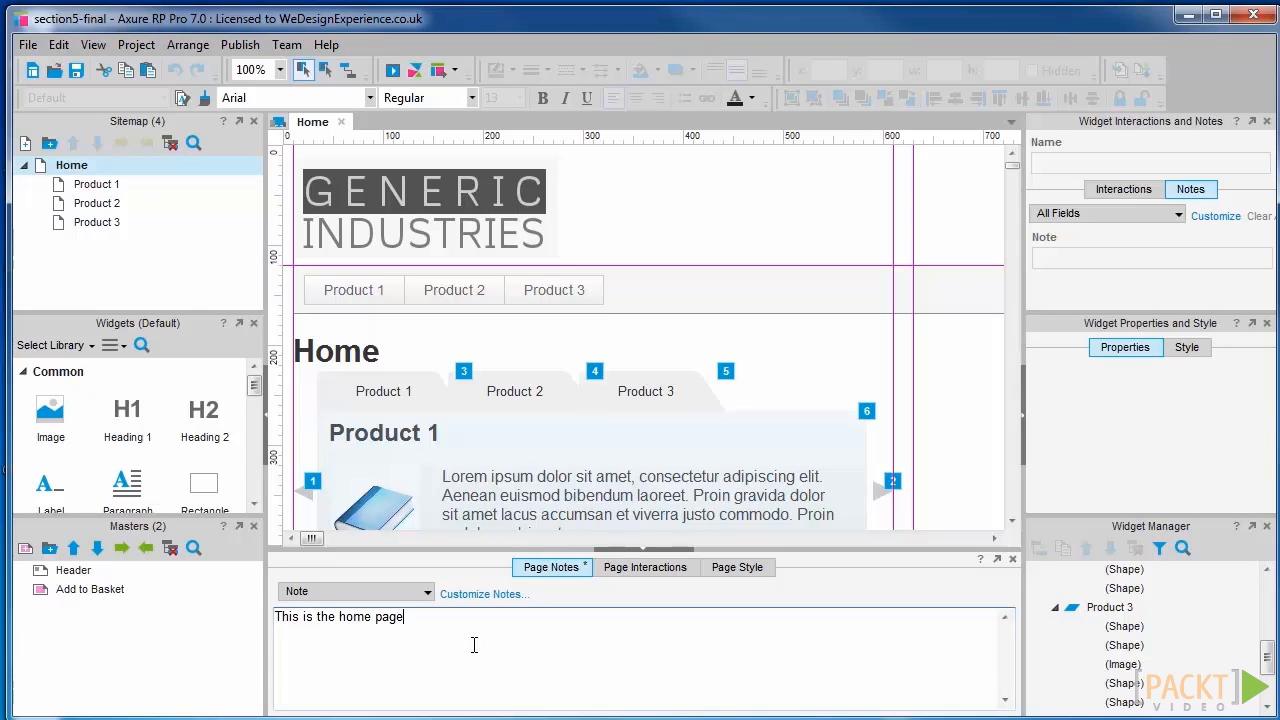
left_click(1203, 192)
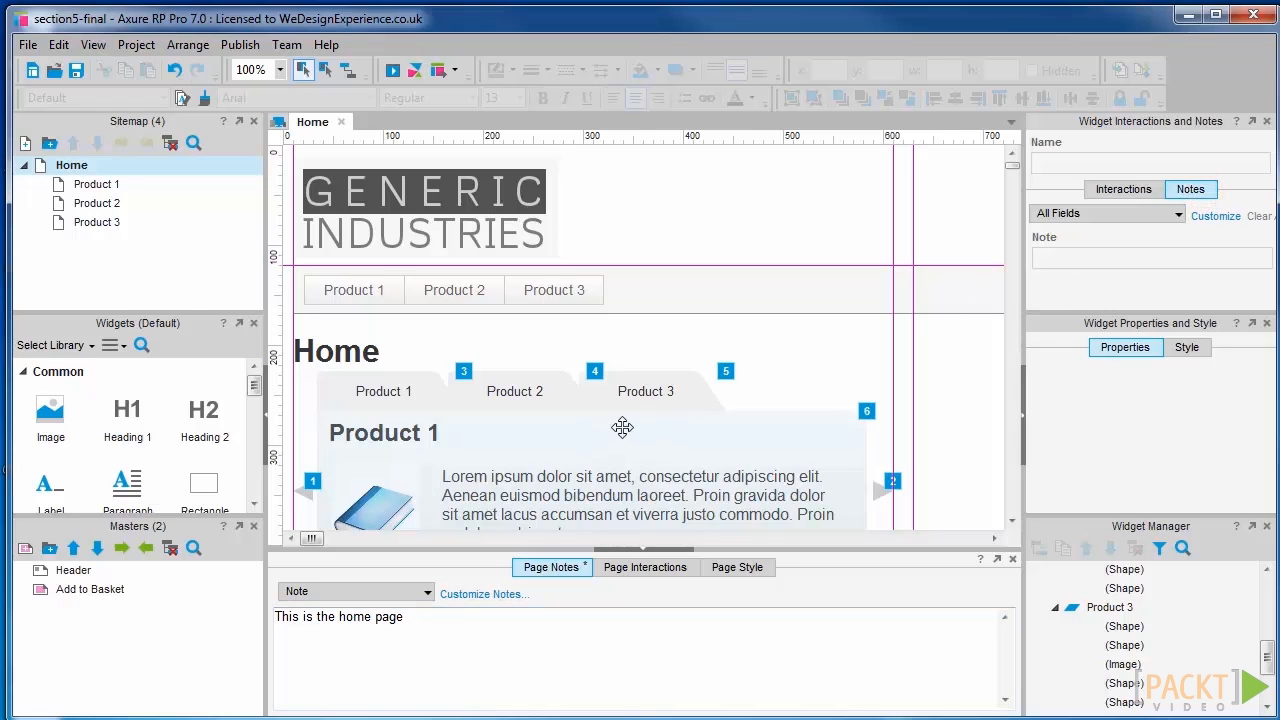
Step: Add the note "note about this widget" to the Product 3 tab of the slider
left_click(660, 391)
left_click(1200, 190)
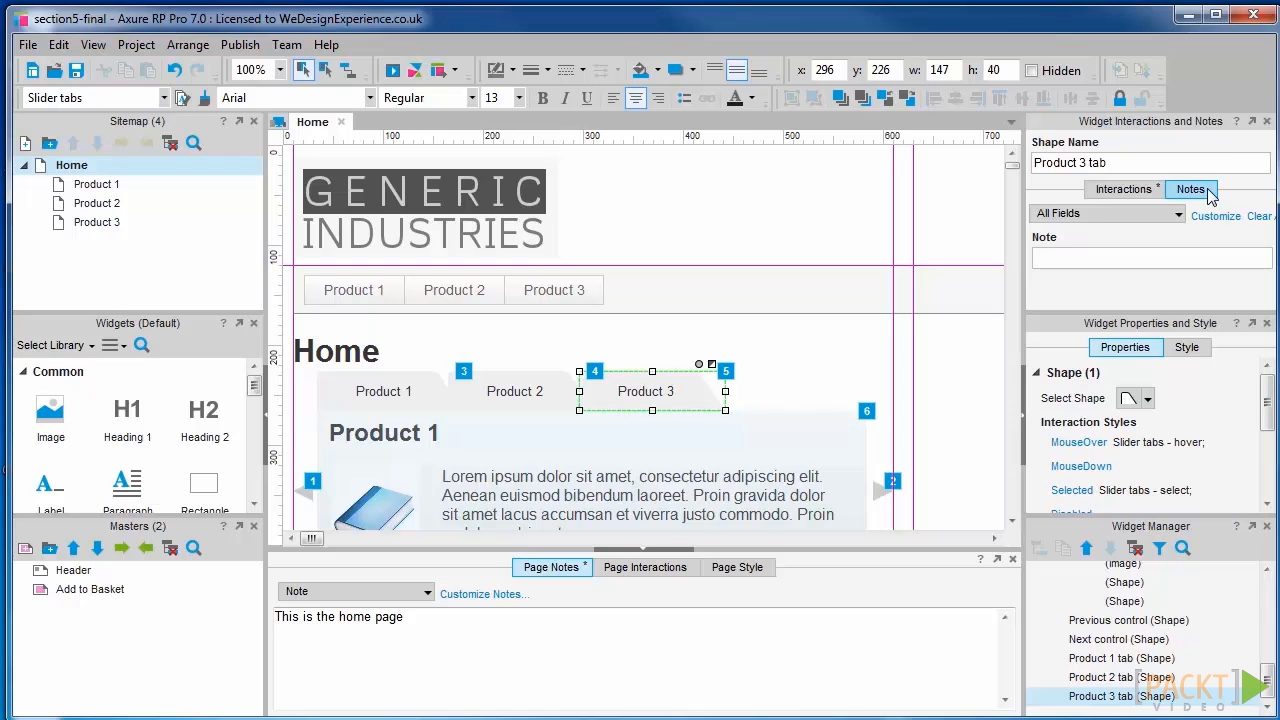
left_click(1078, 256)
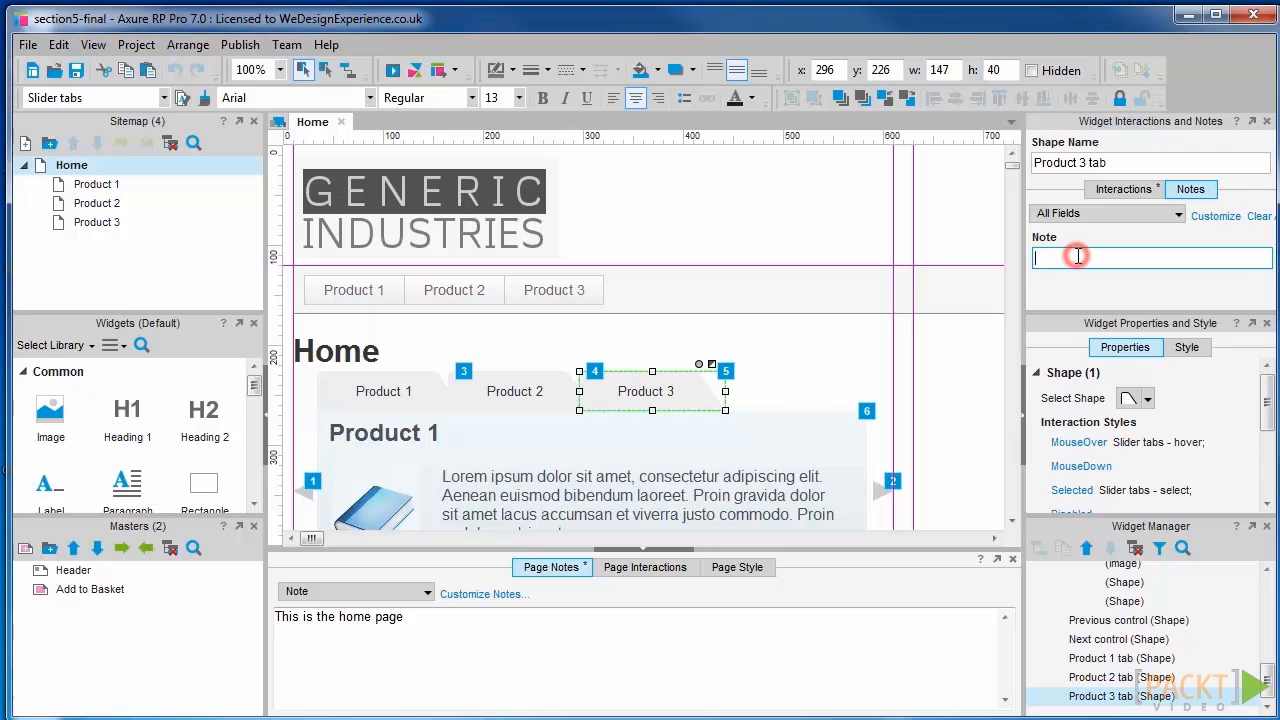
type("note about this widget")
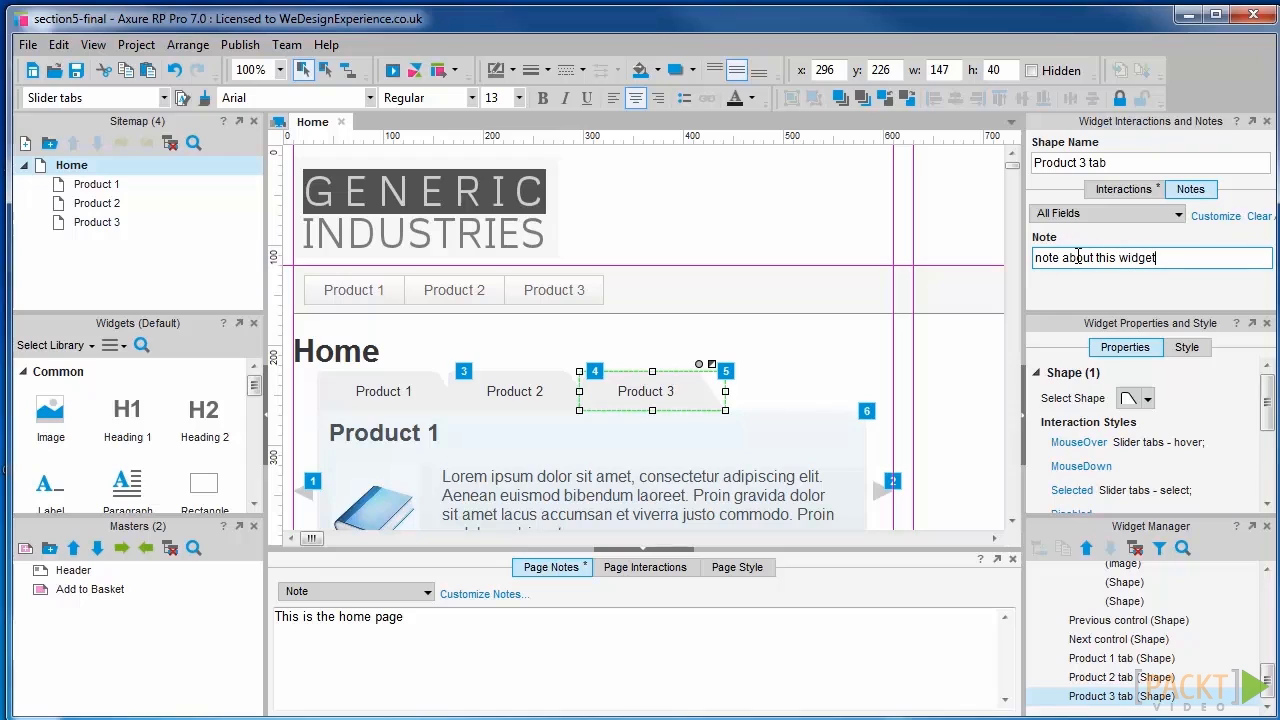
left_click(949, 331)
Step: Delete the widget note from the slider's Product 3 tab
left_click(652, 381)
left_click_drag(1168, 257, 1028, 255)
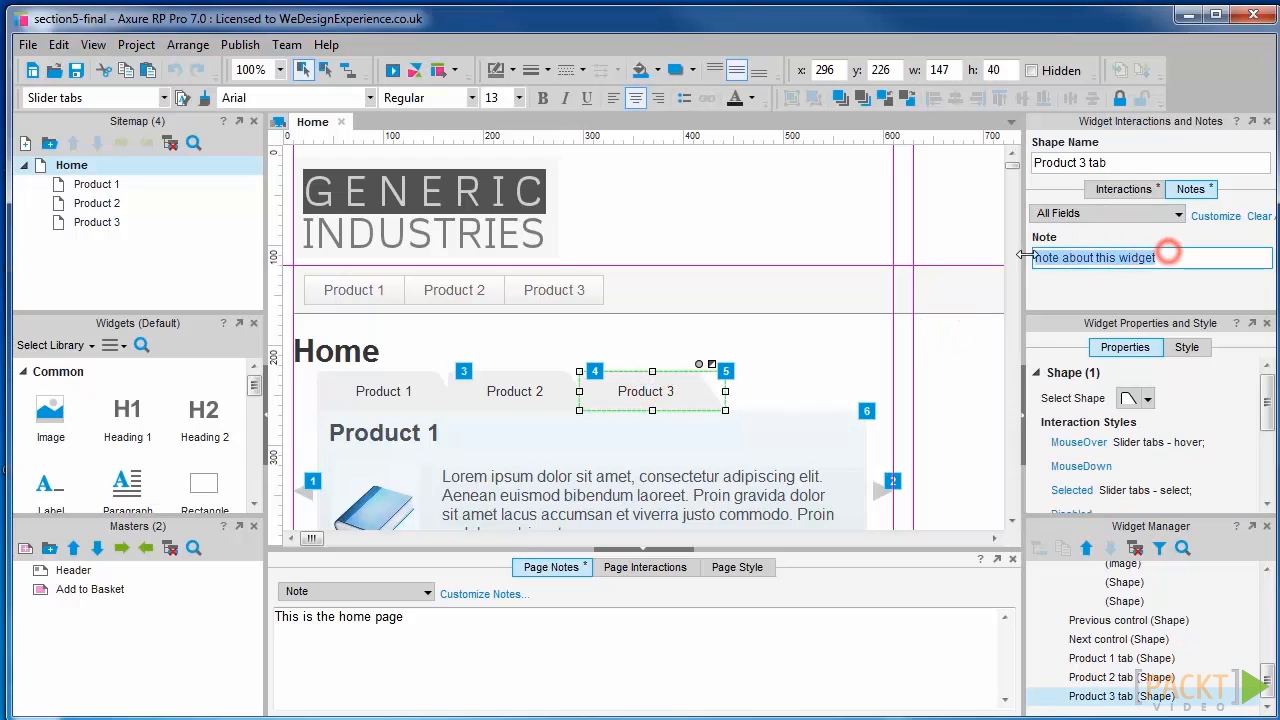
key("Delete")
left_click(966, 360)
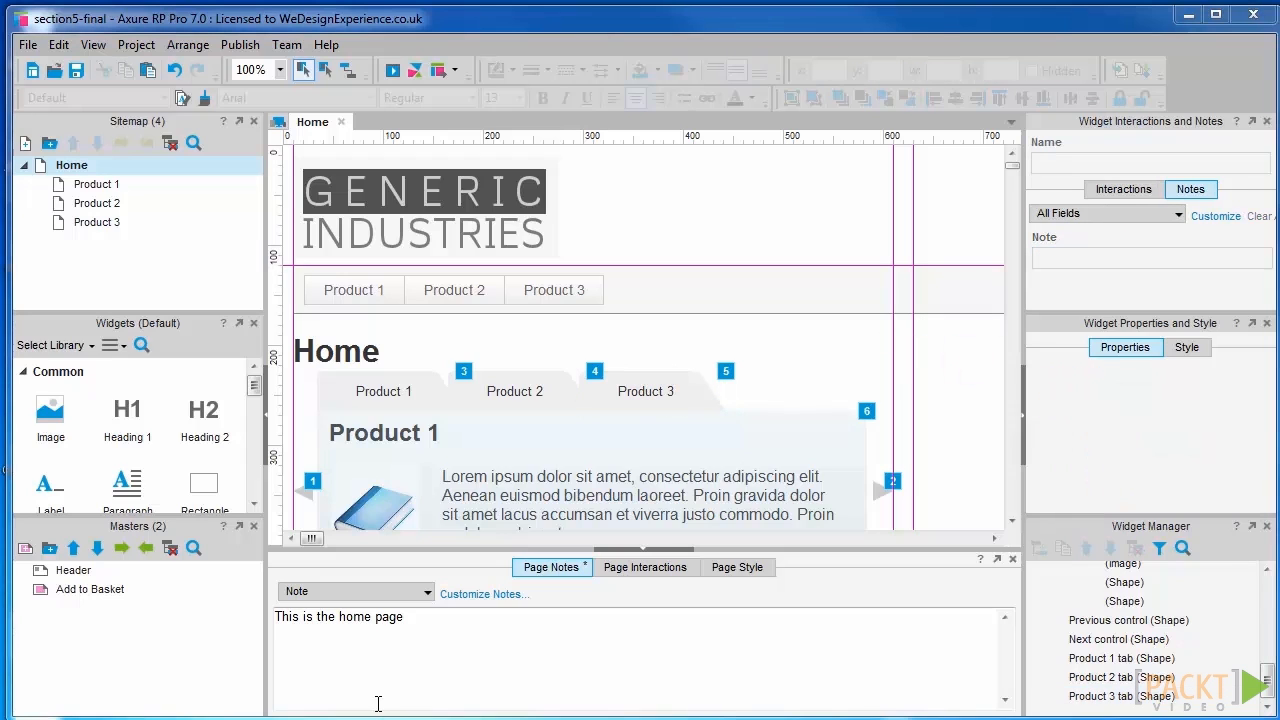
Step: Add two page note fields named "Designer" and "Project Manager"
left_click(466, 598)
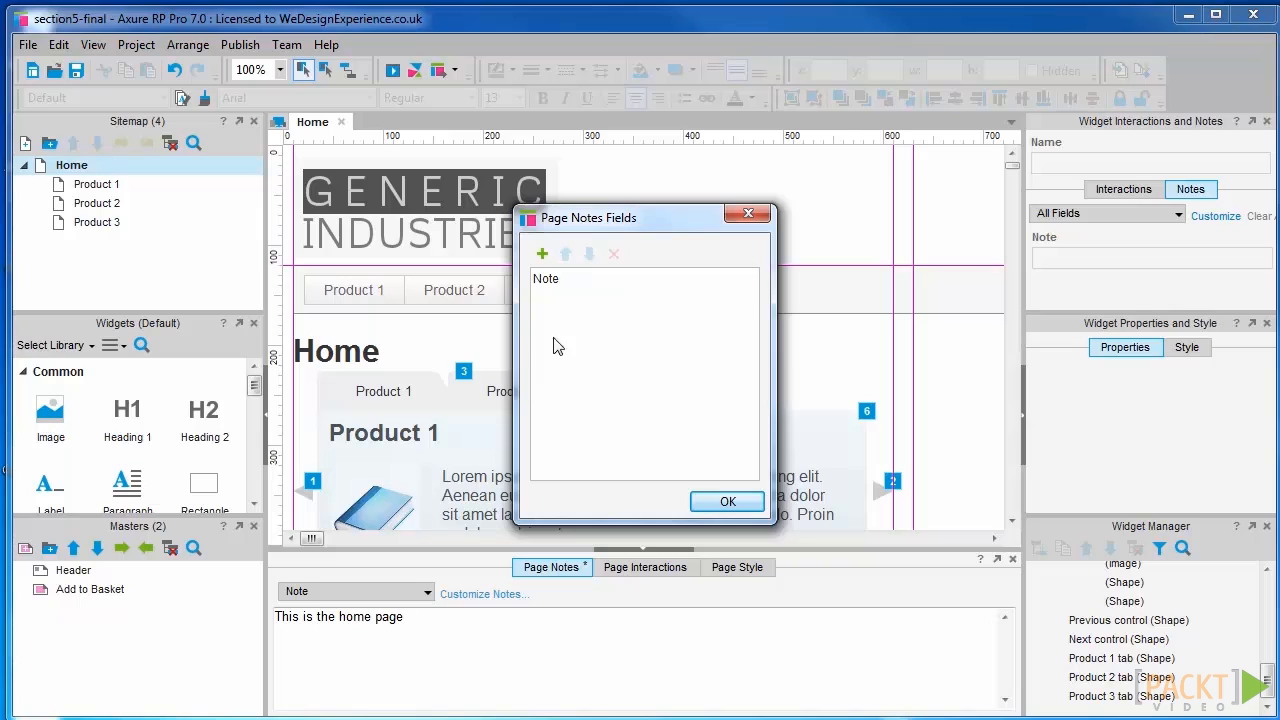
left_click(541, 254)
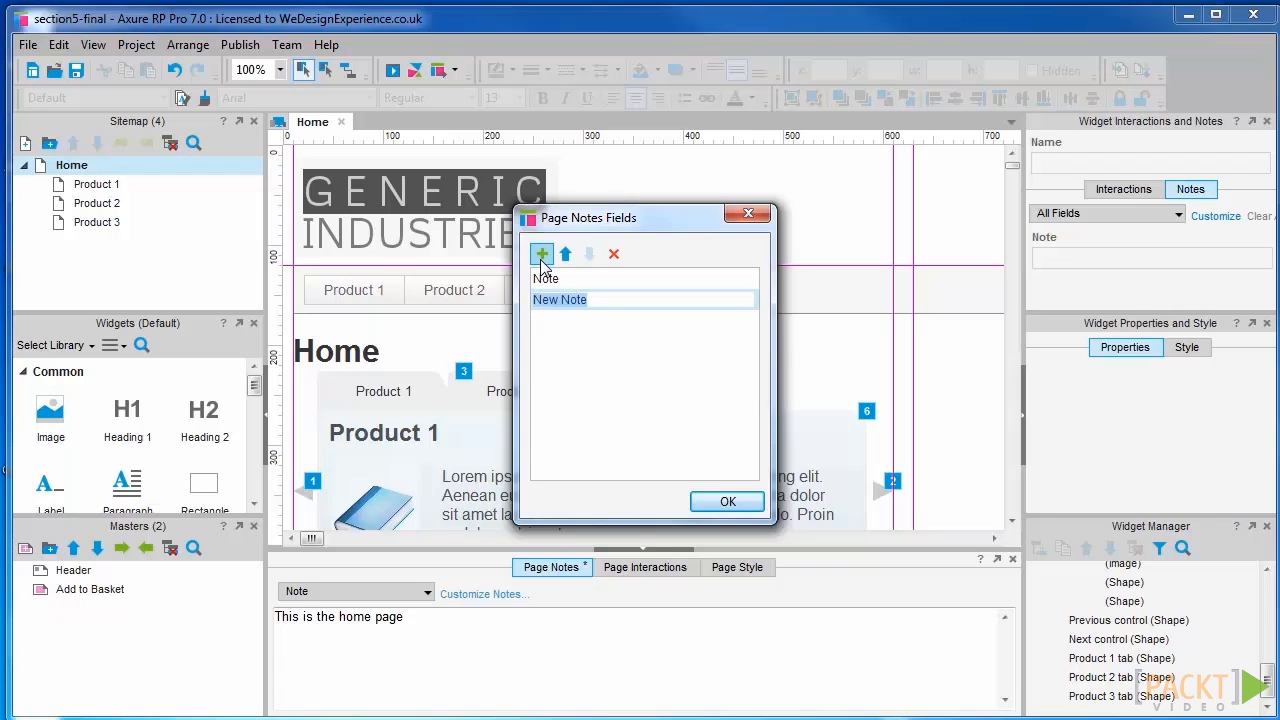
type("Designer")
left_click(541, 254)
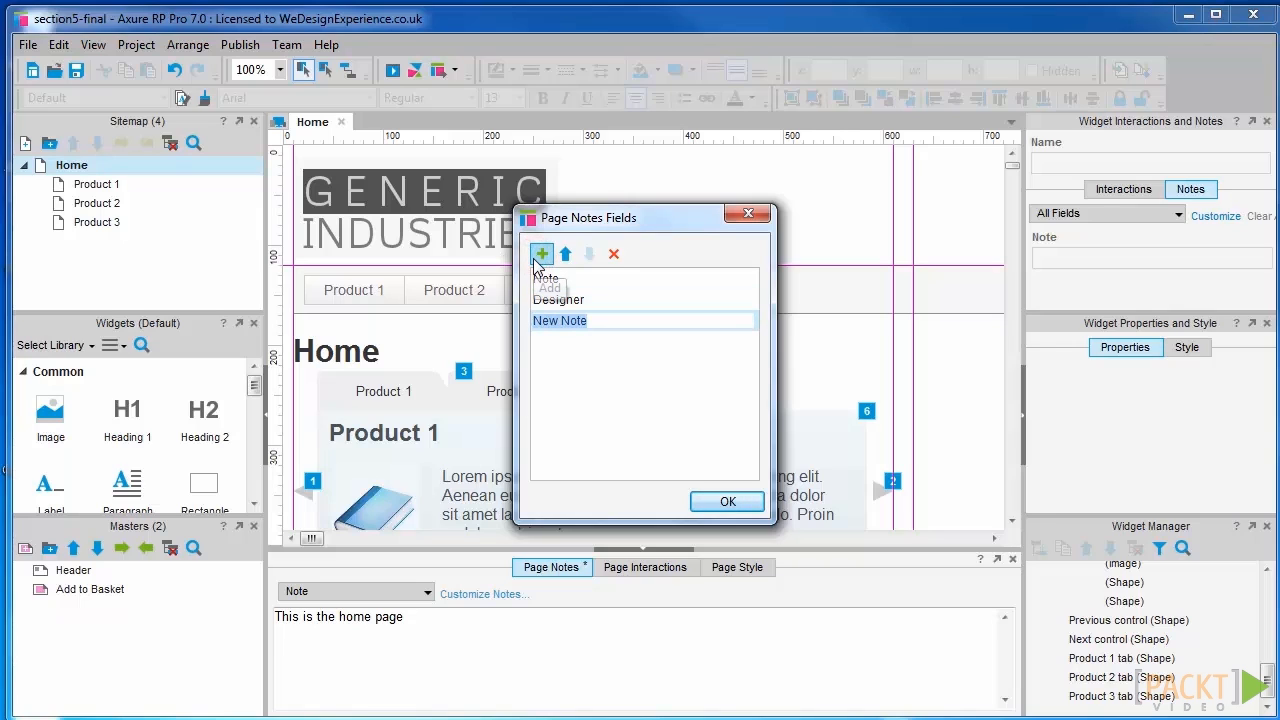
type("Project Manager")
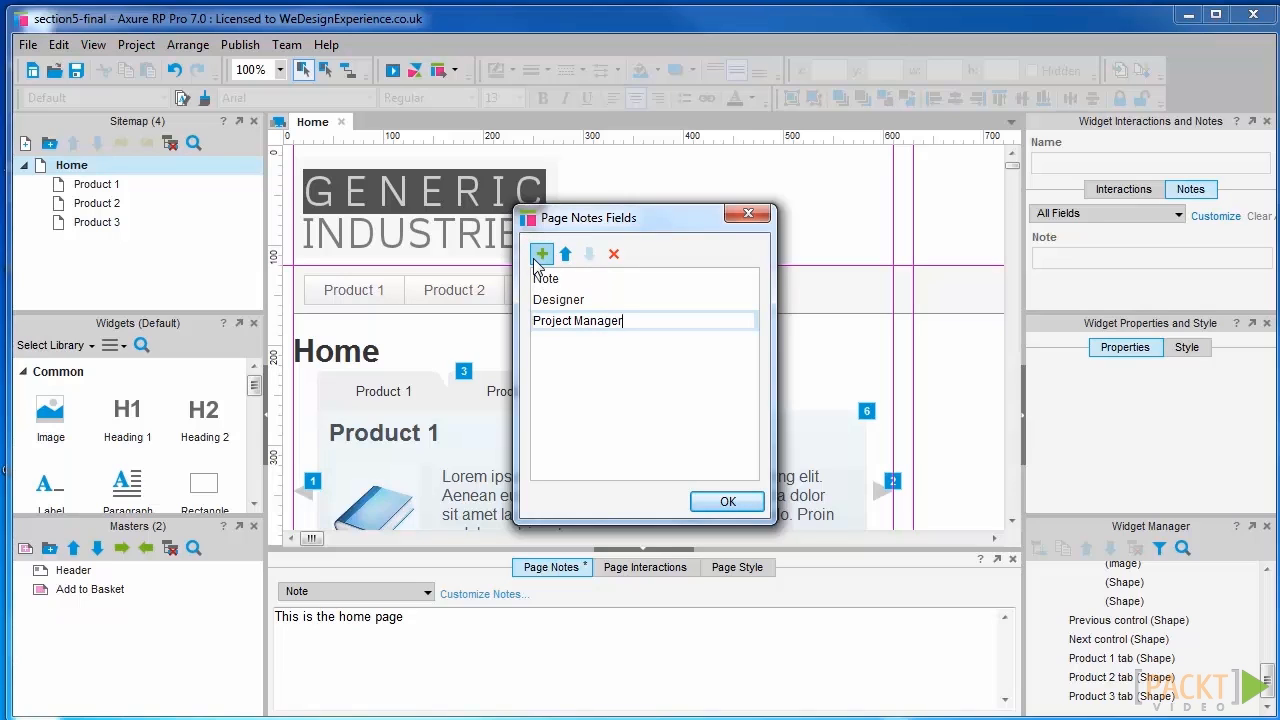
left_click(737, 502)
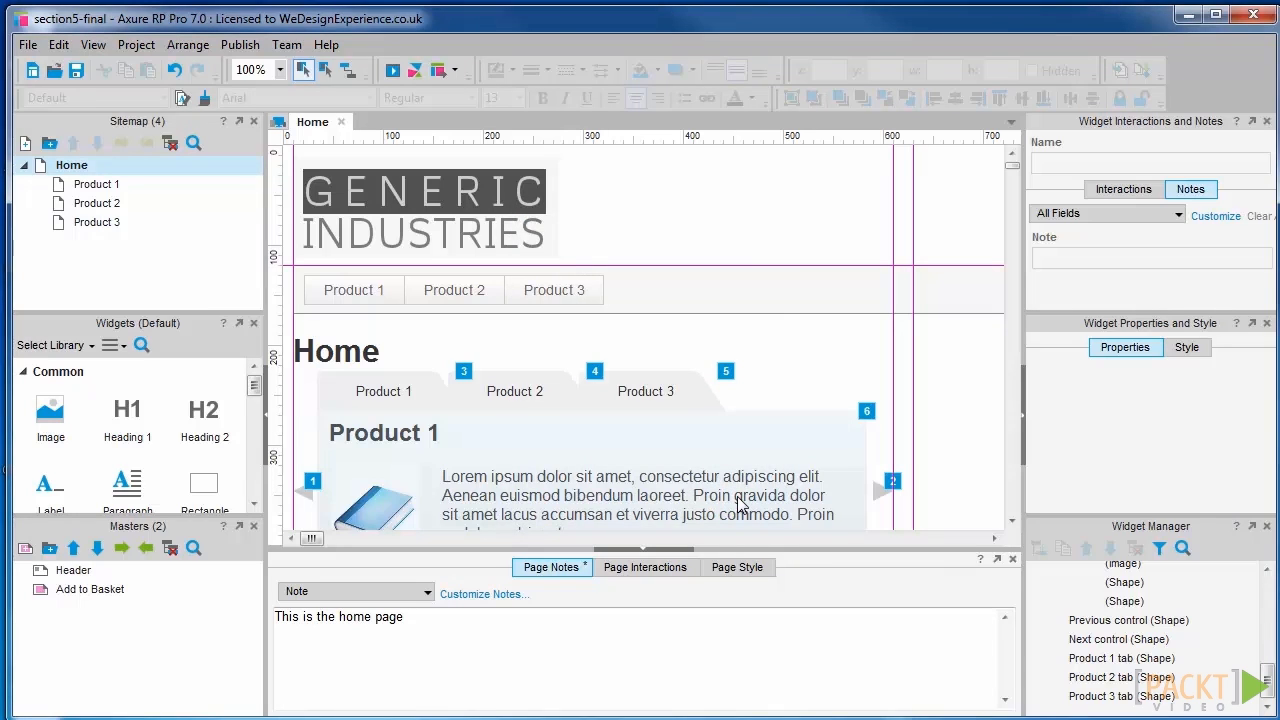
Step: Enter "Note to designer" in the Home page's Designer note field
left_click(423, 591)
left_click(350, 627)
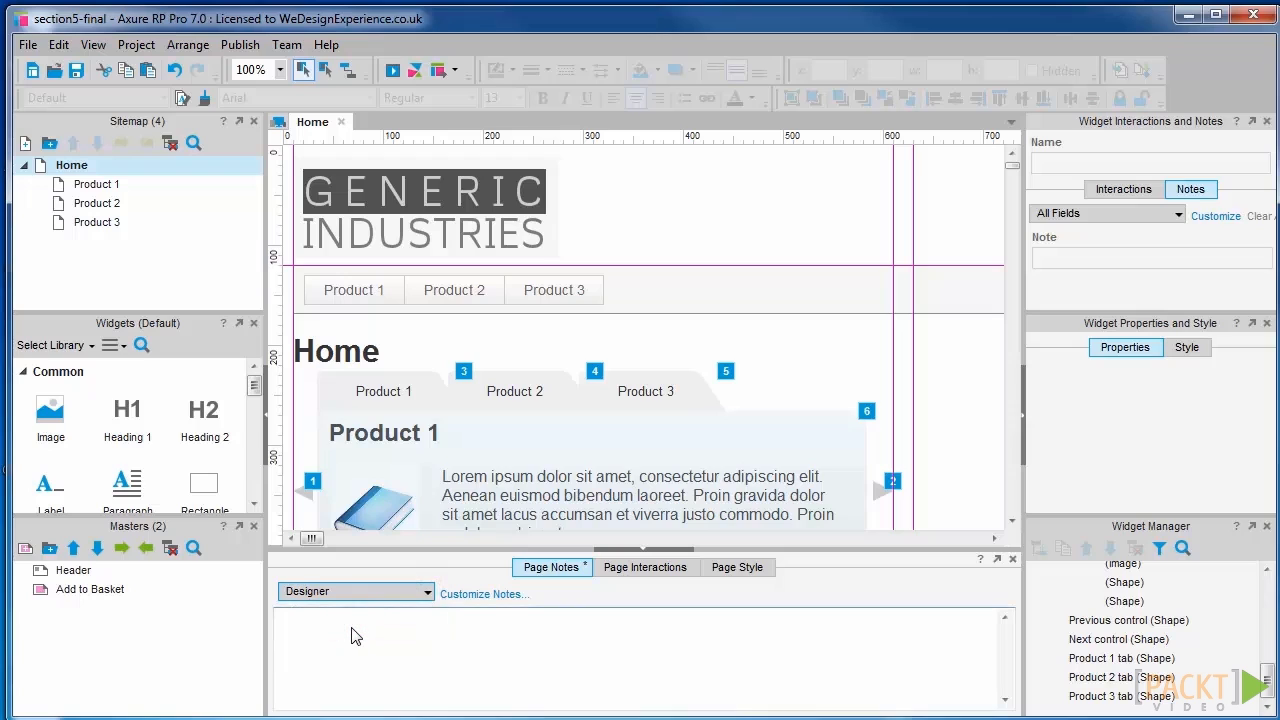
left_click(350, 632)
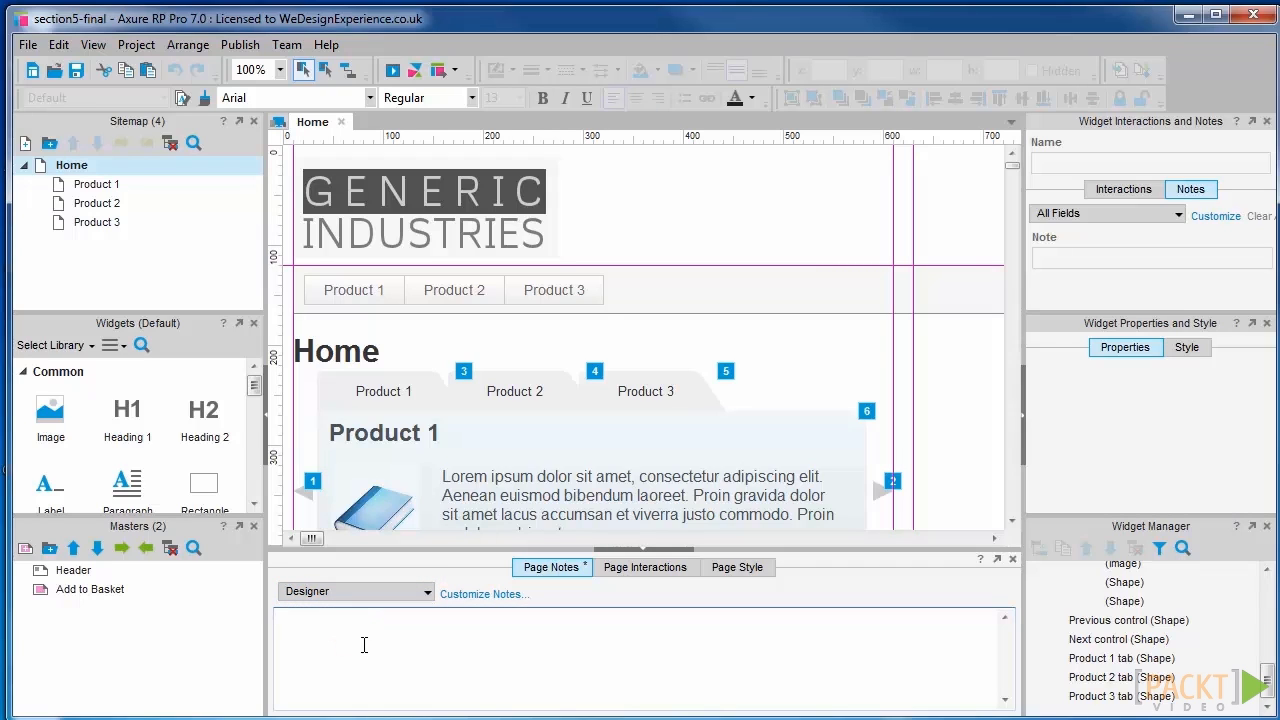
type("Note to designer")
Step: Enter "Note to PM" in the Home page's Project Manager note field
left_click(427, 595)
left_click(374, 648)
left_click(393, 644)
type("Note to PM")
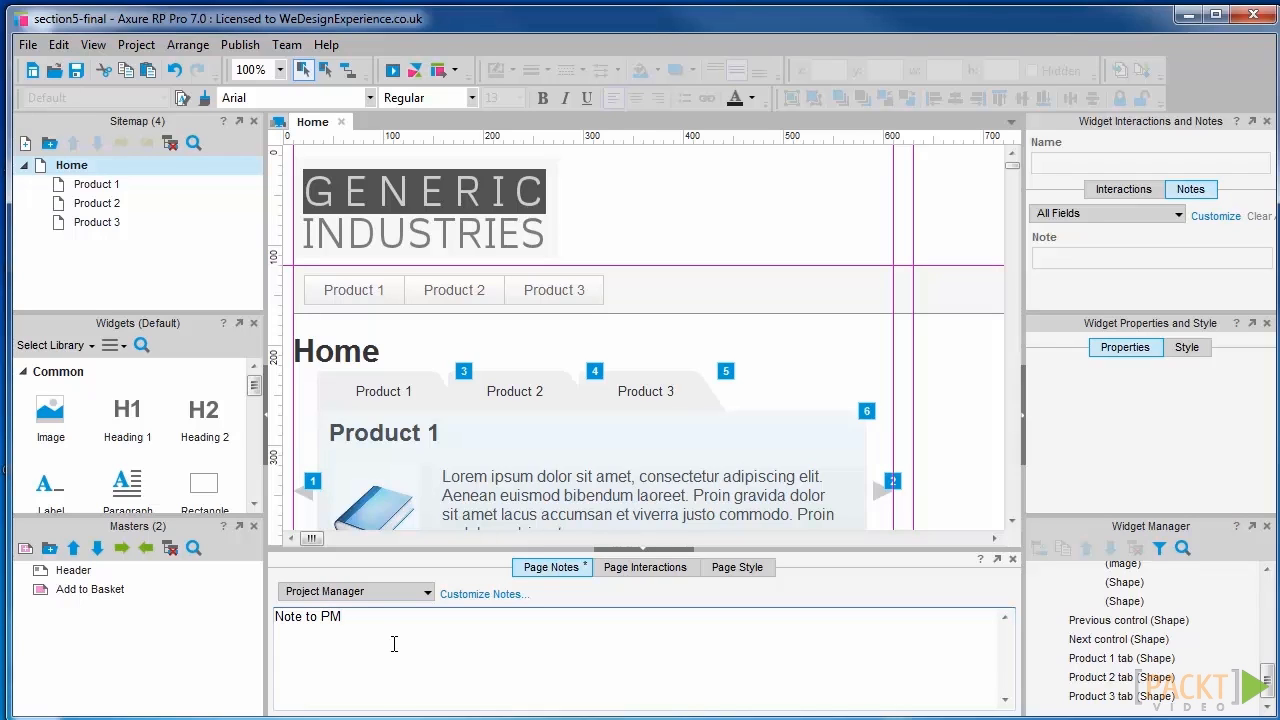
Step: Review the Home page's Designer note, then its Project Manager note
left_click(427, 591)
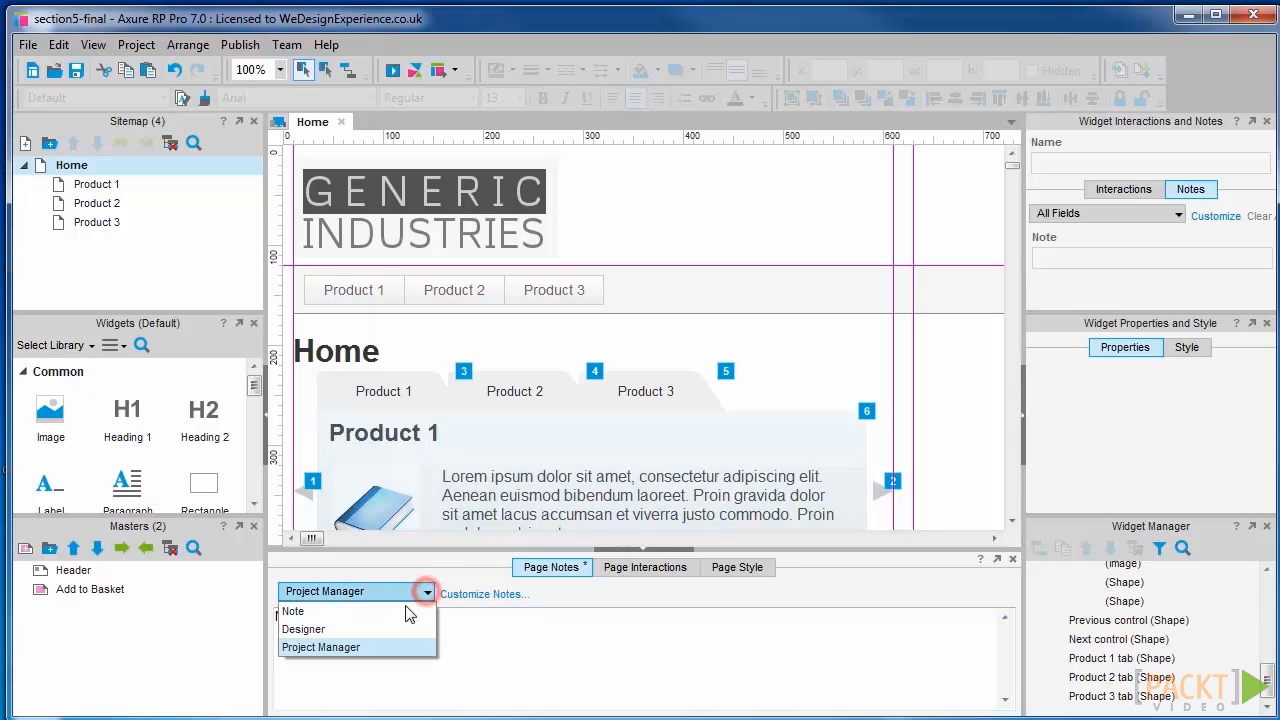
left_click(403, 630)
left_click(427, 591)
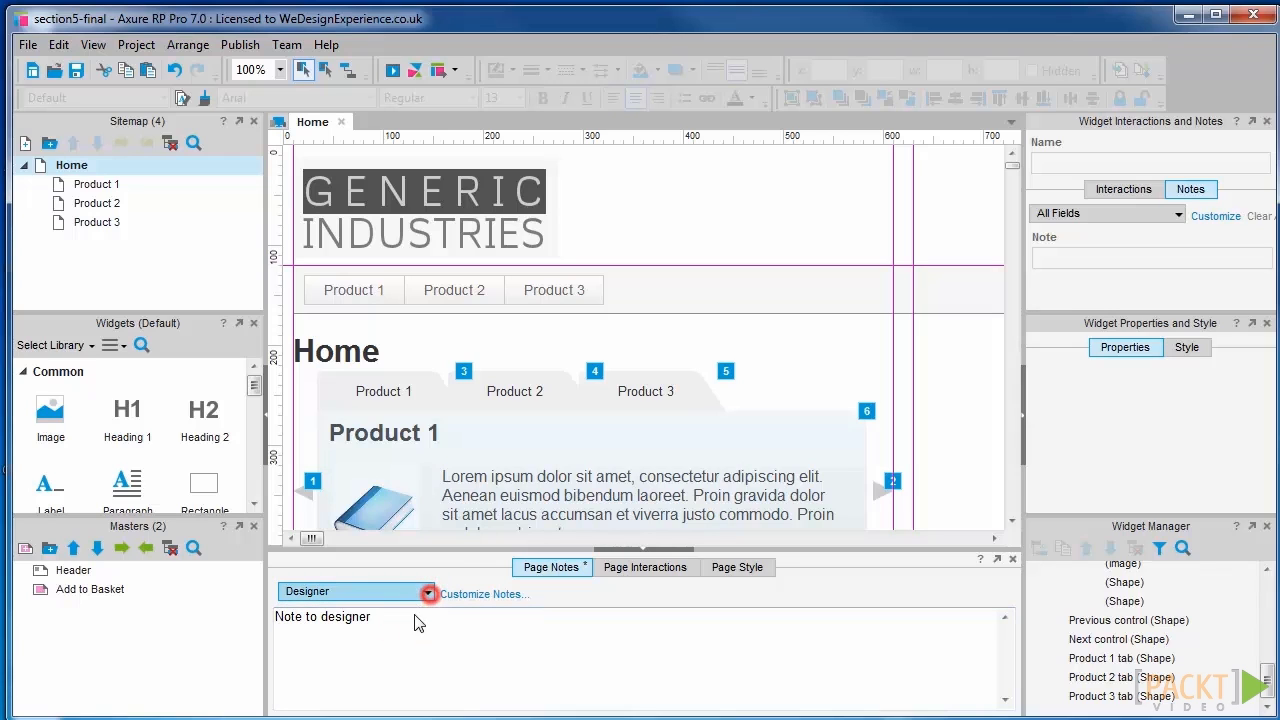
left_click(407, 647)
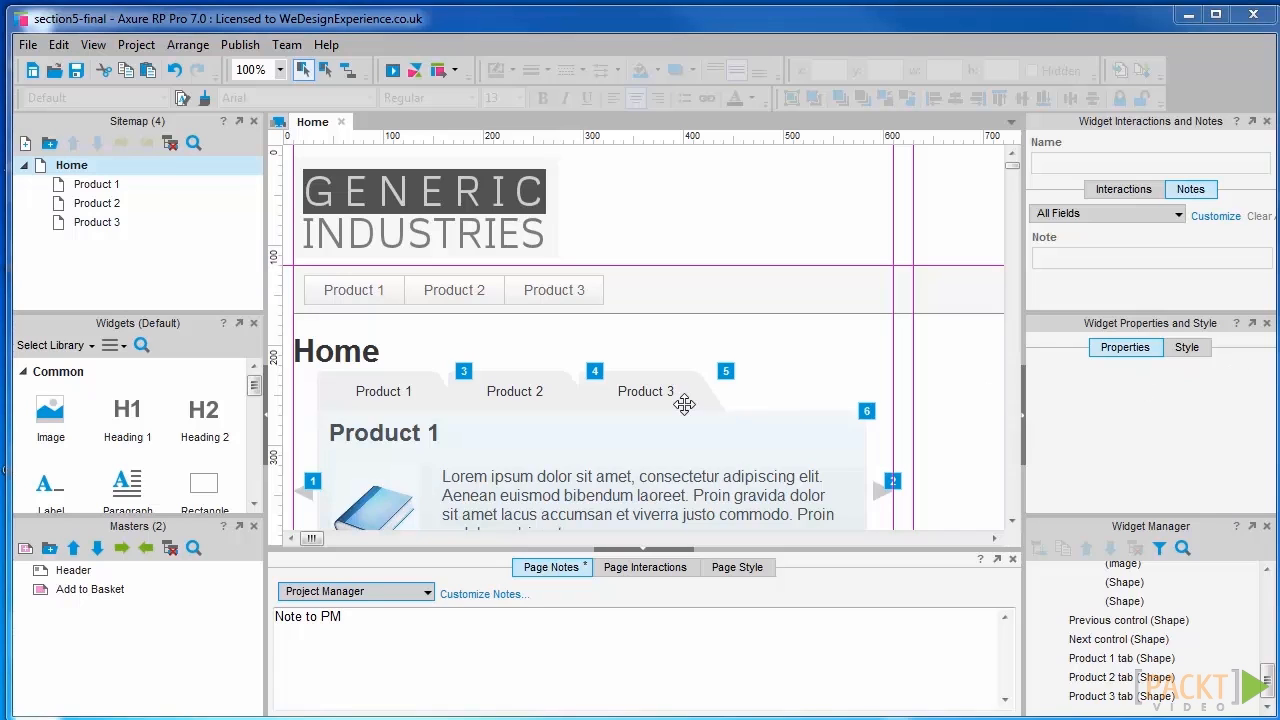
Step: Add a text field named "Design Styling" to the widget notes fields
left_click(1216, 217)
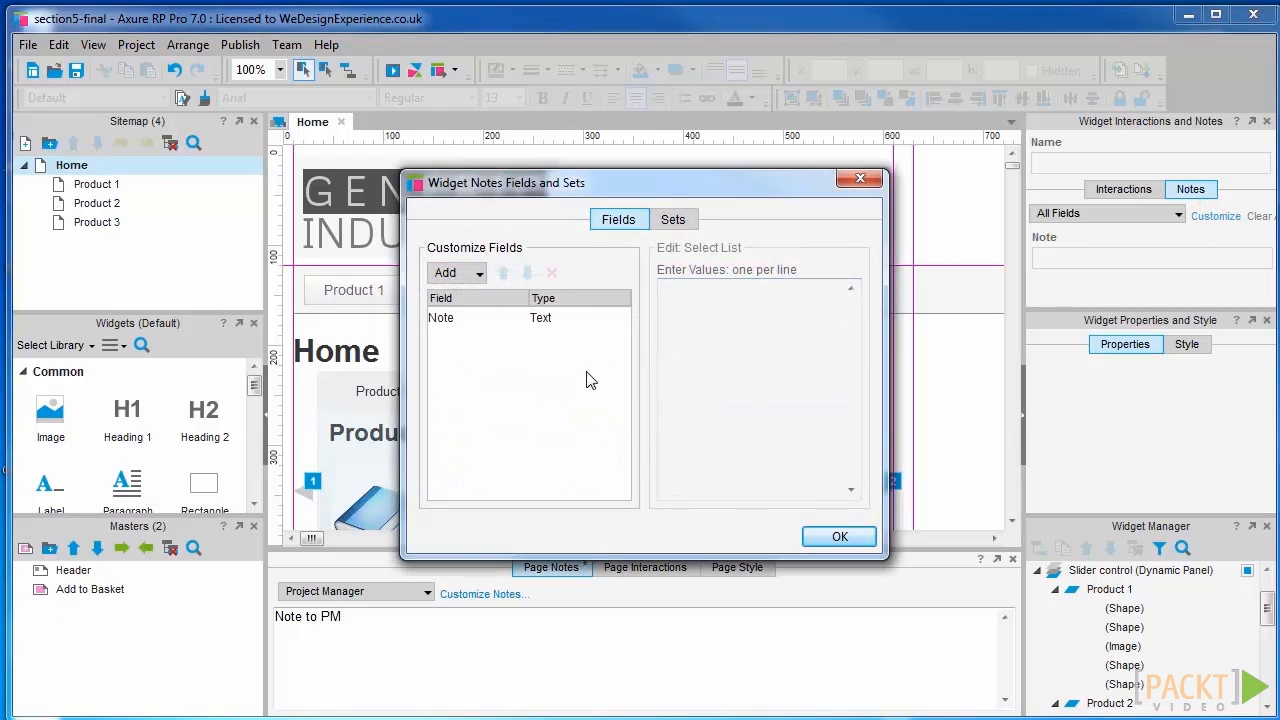
left_click(478, 273)
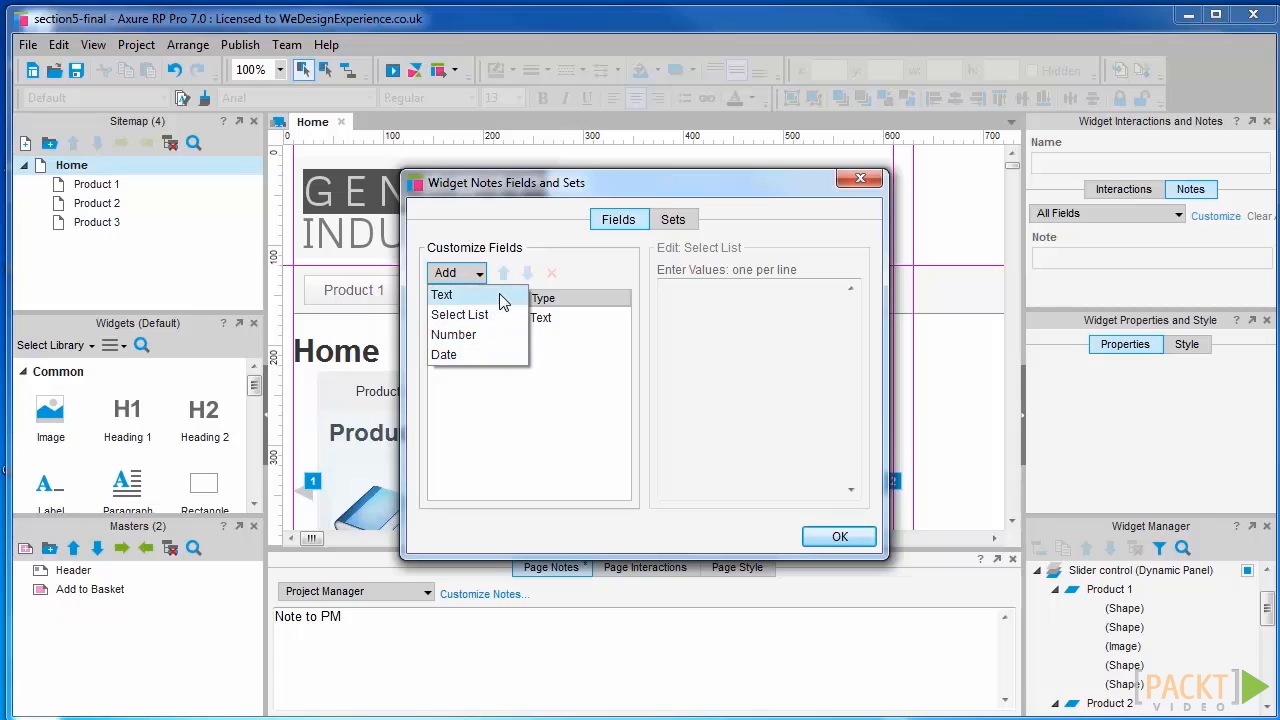
left_click(503, 297)
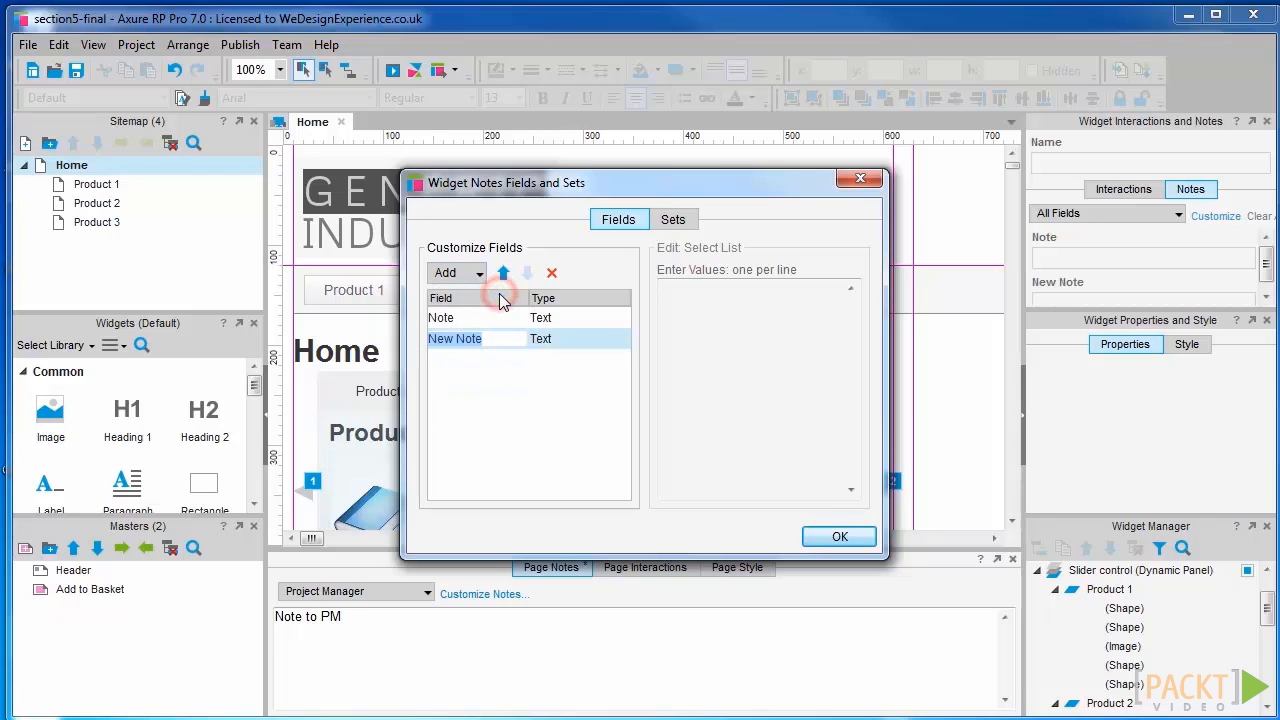
type("Desig")
type("Styling")
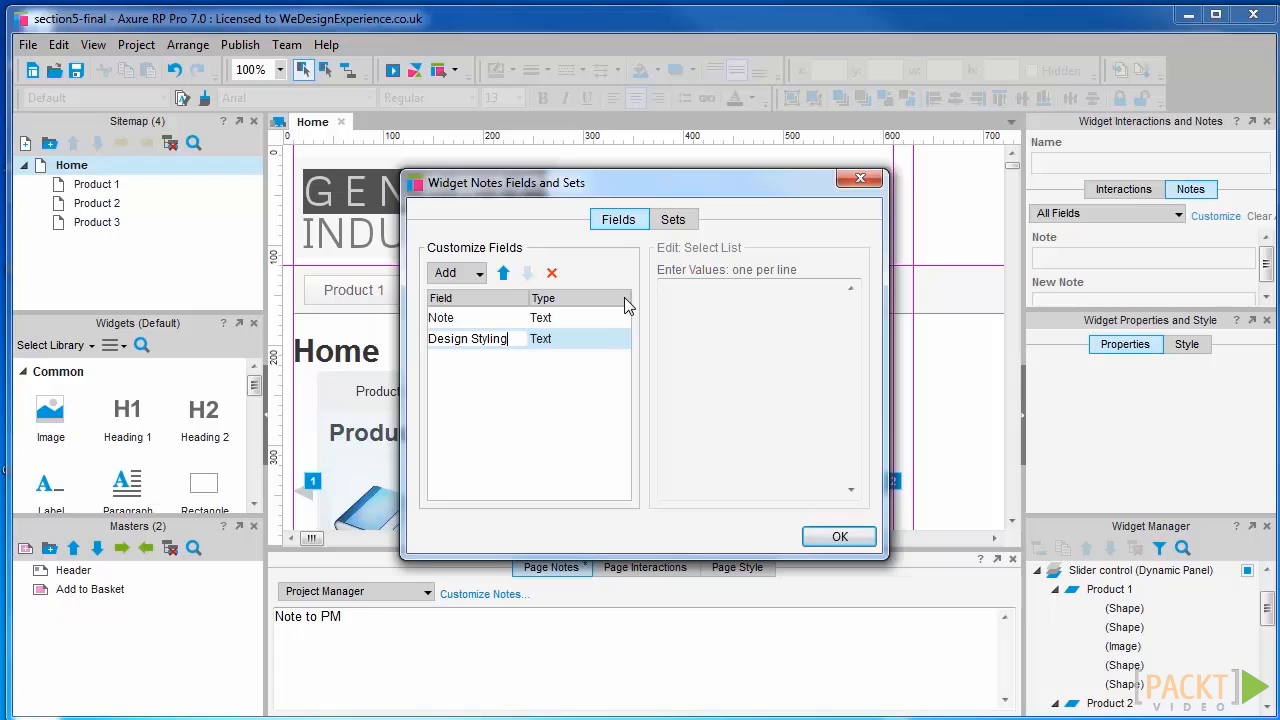
Step: Add a select list field named "Assigned to" to the widget notes, with three team members' first names as its values
left_click(479, 275)
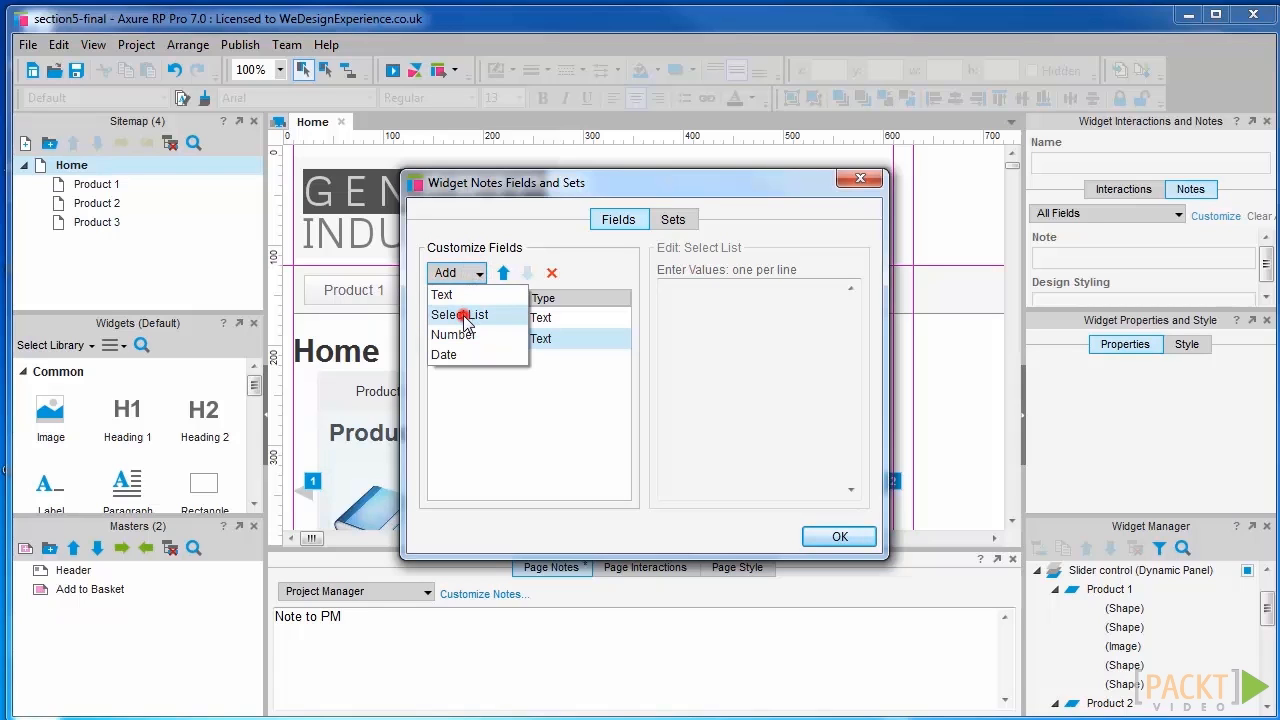
left_click(462, 316)
type("A")
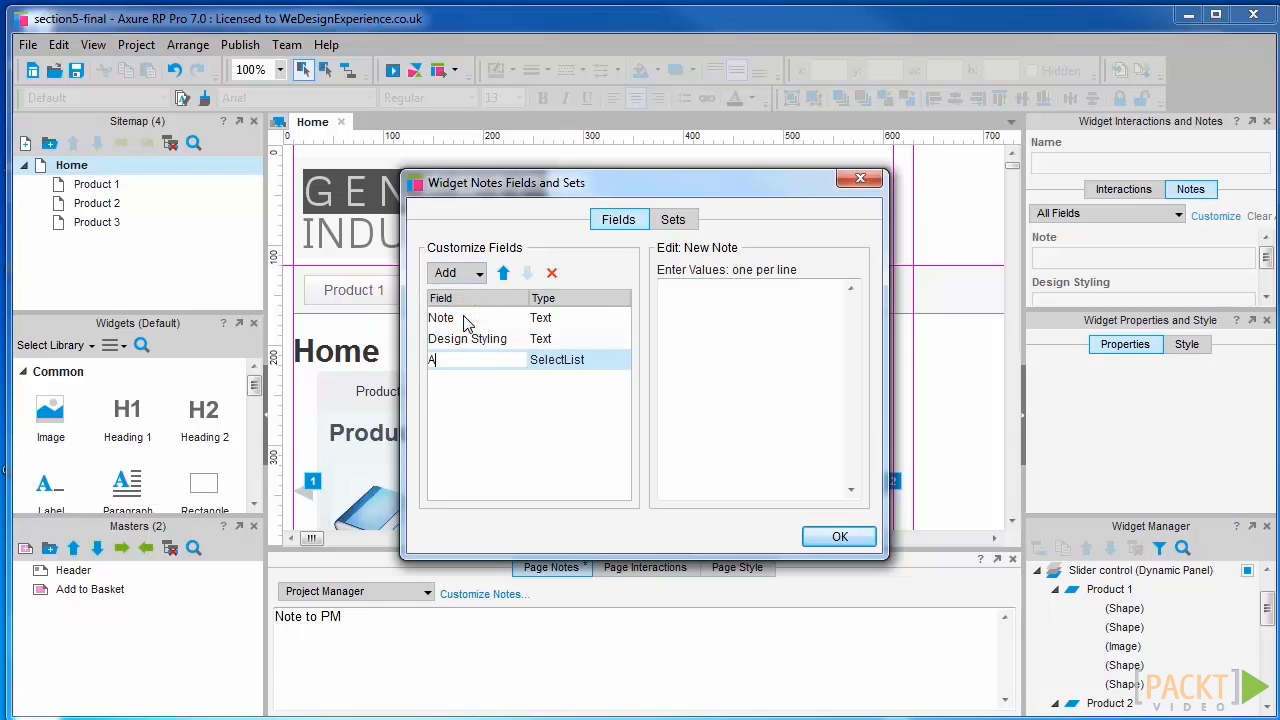
type("ssigned to")
left_click(725, 306)
type("Bobb")
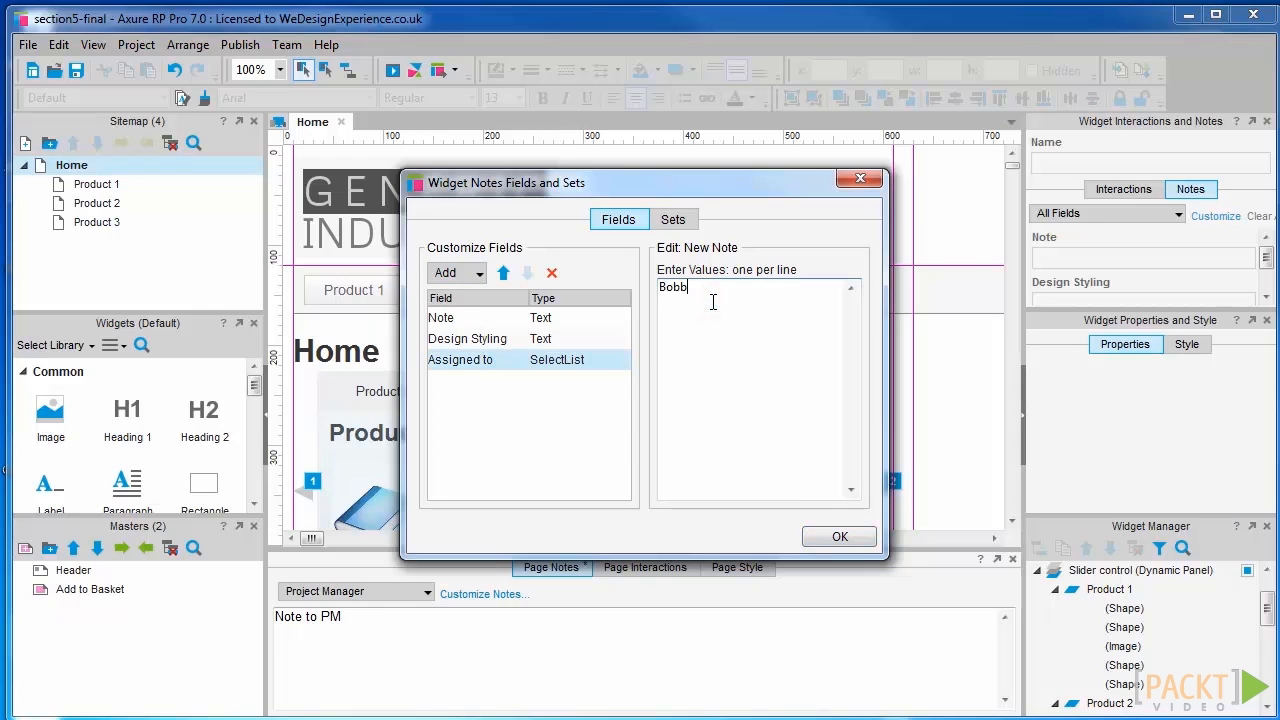
type("y")
key("Return")
type("Claire")
key("Return")
type("Steve")
Step: Add a select list field named "Status" to the widget notes, with the values "Must have", "Should have" and "Won't have"
left_click(480, 274)
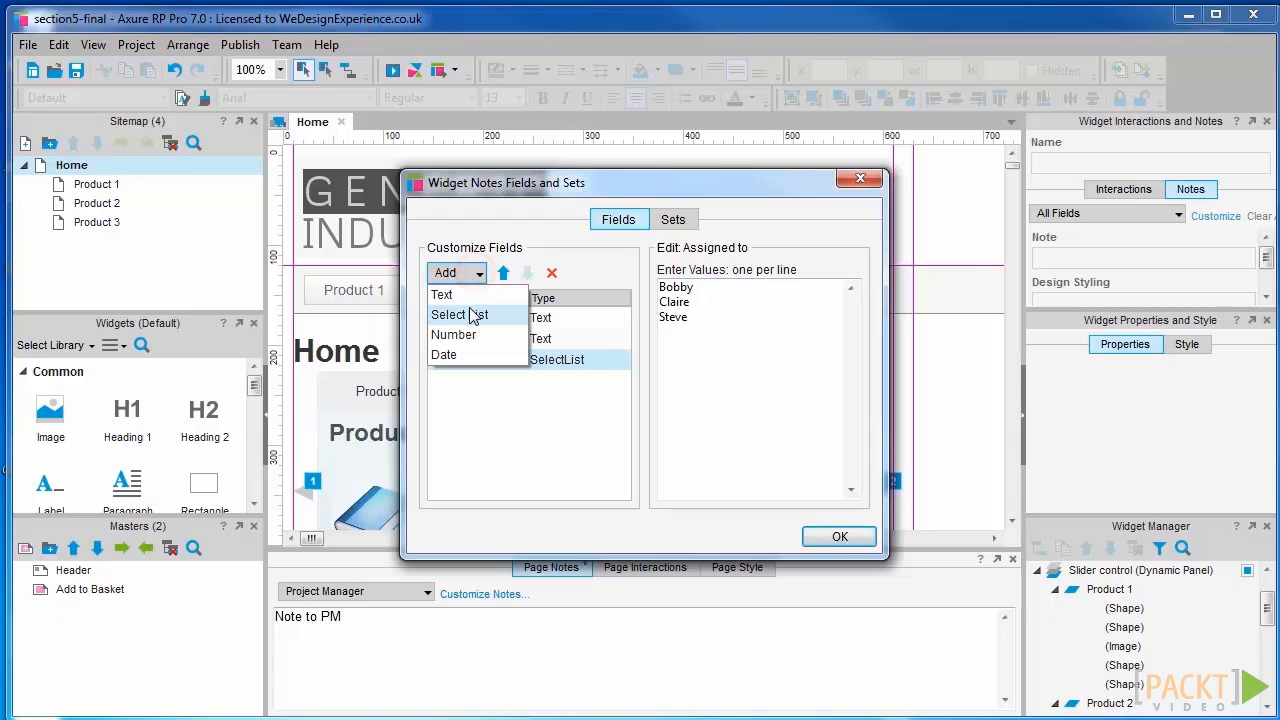
left_click(470, 318)
type("Status")
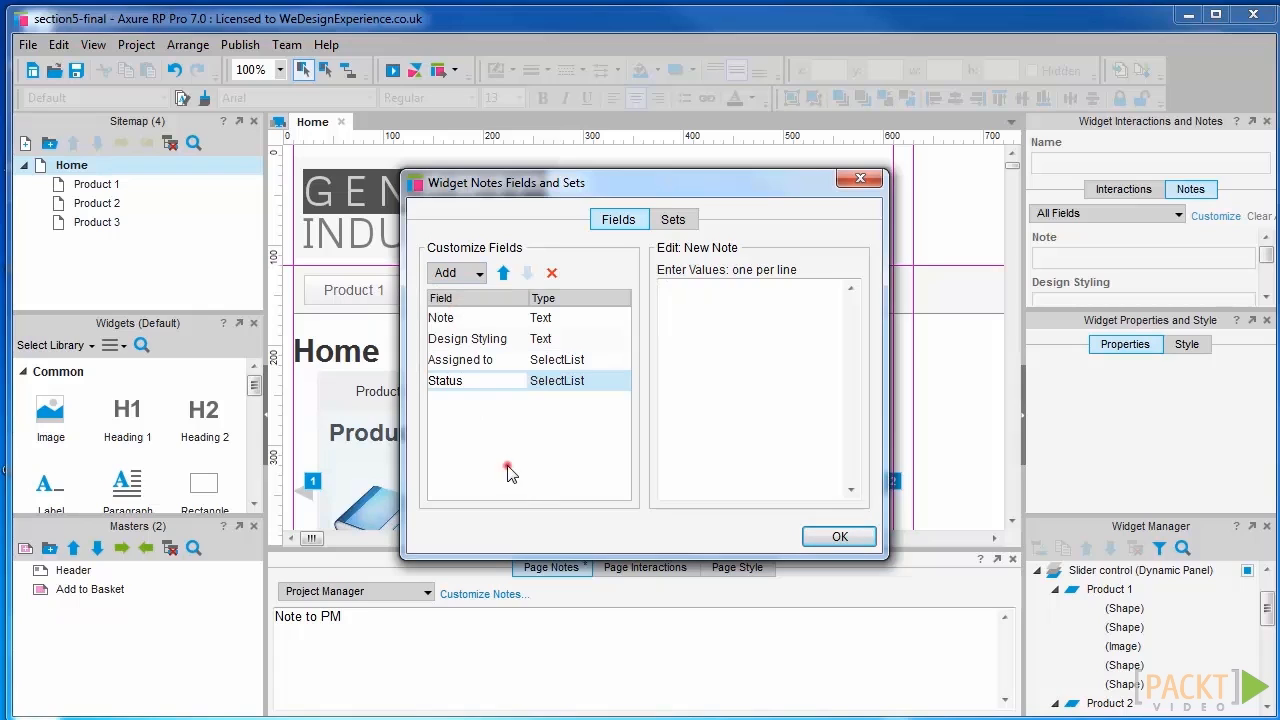
left_click(506, 466)
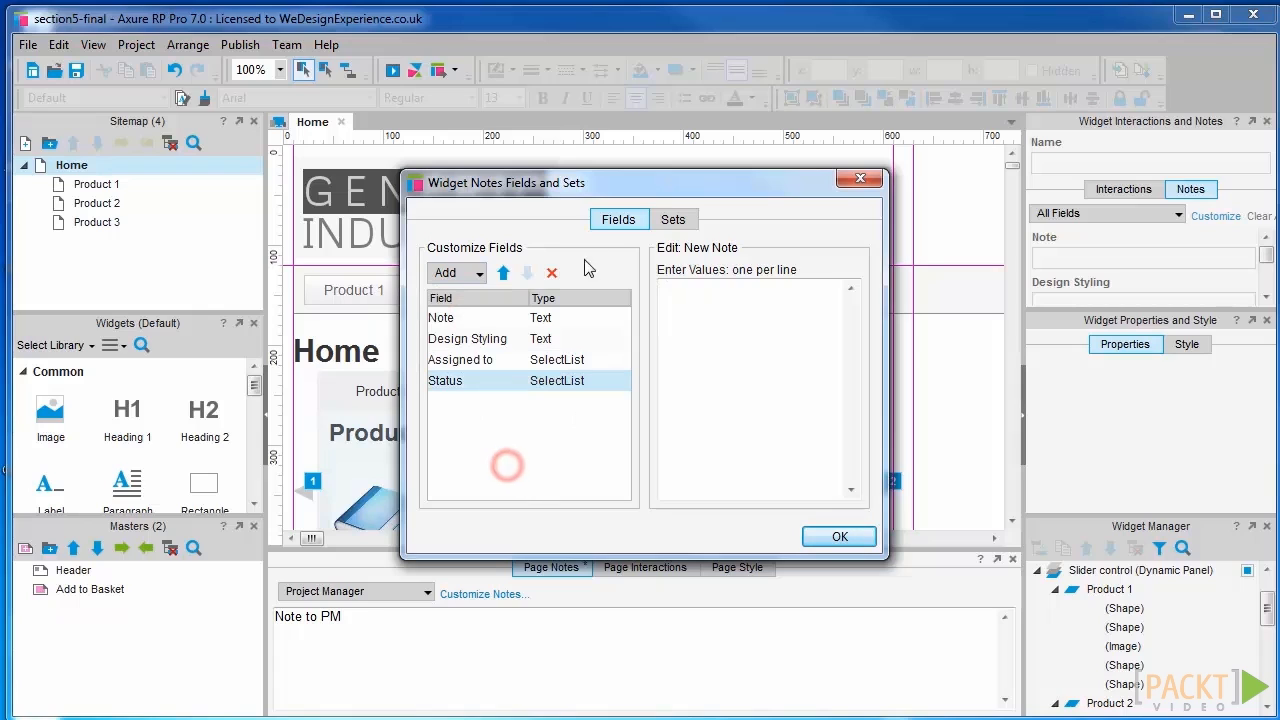
left_click(690, 318)
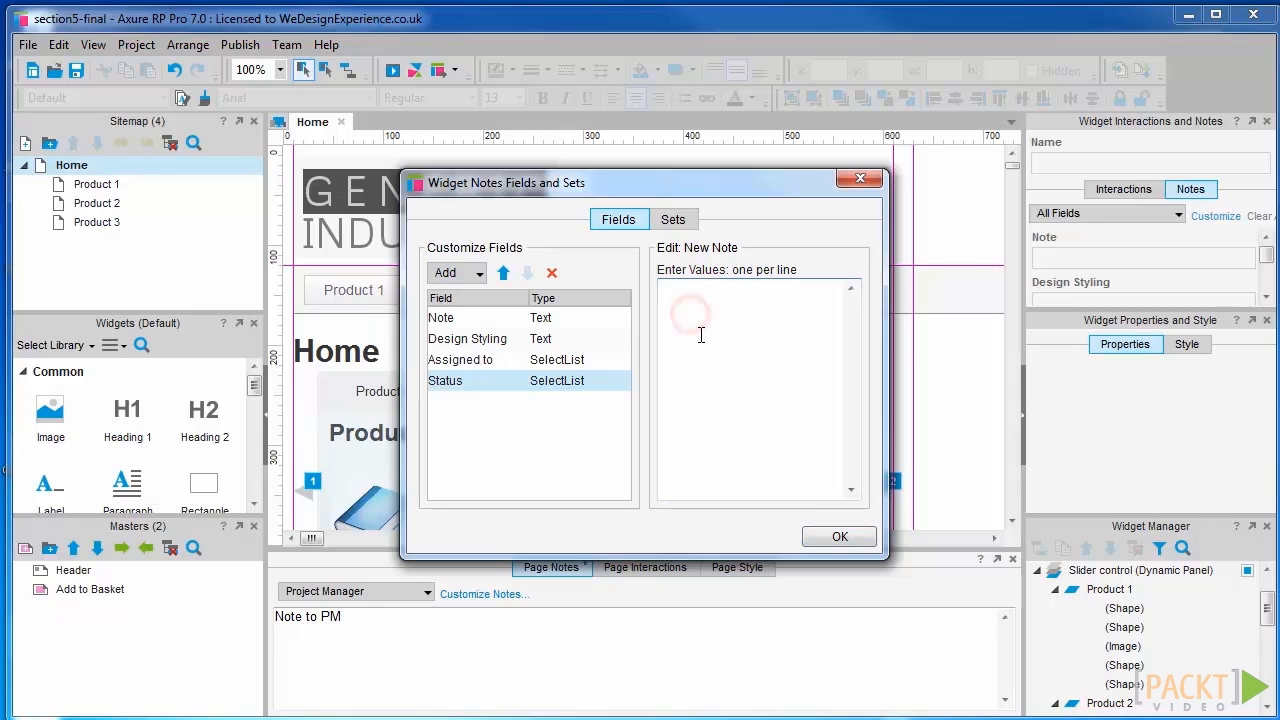
type("Must have")
key("Return")
type("Should have")
key("Return")
type("Won't have")
left_click(537, 437)
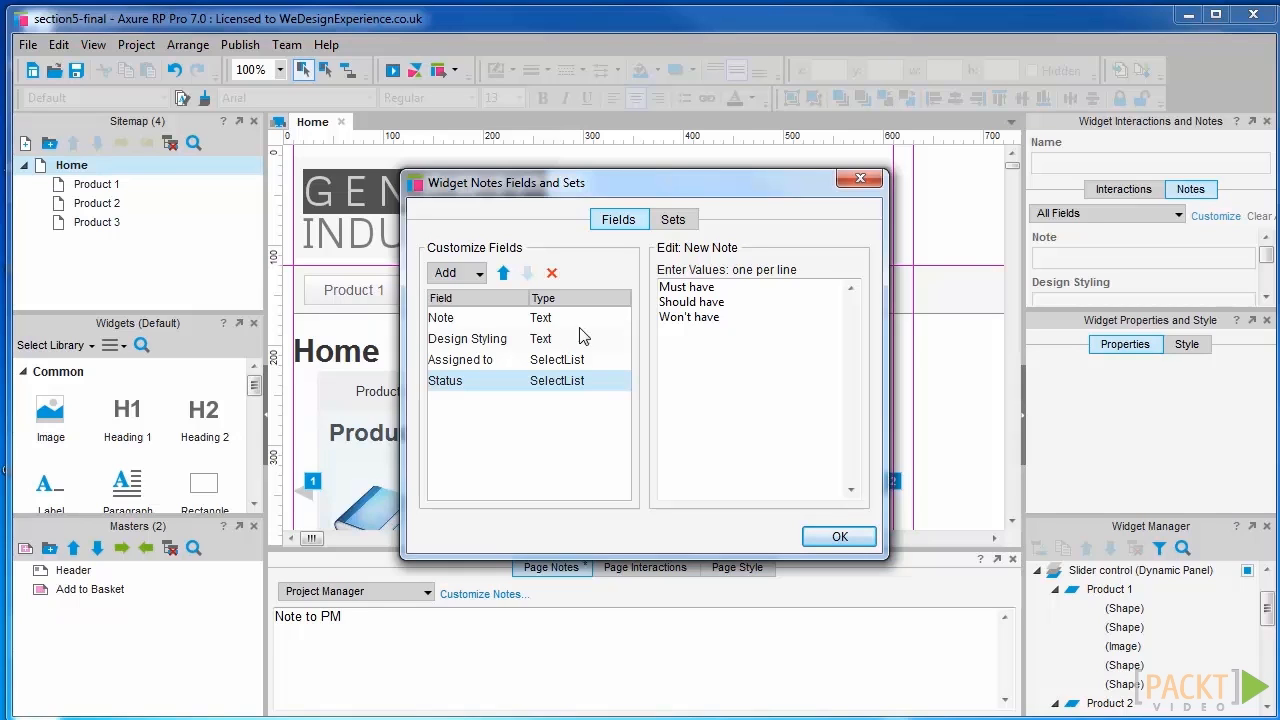
Step: Create a widget notes set named "Designer" containing the Design Styling and Status fields
left_click(673, 216)
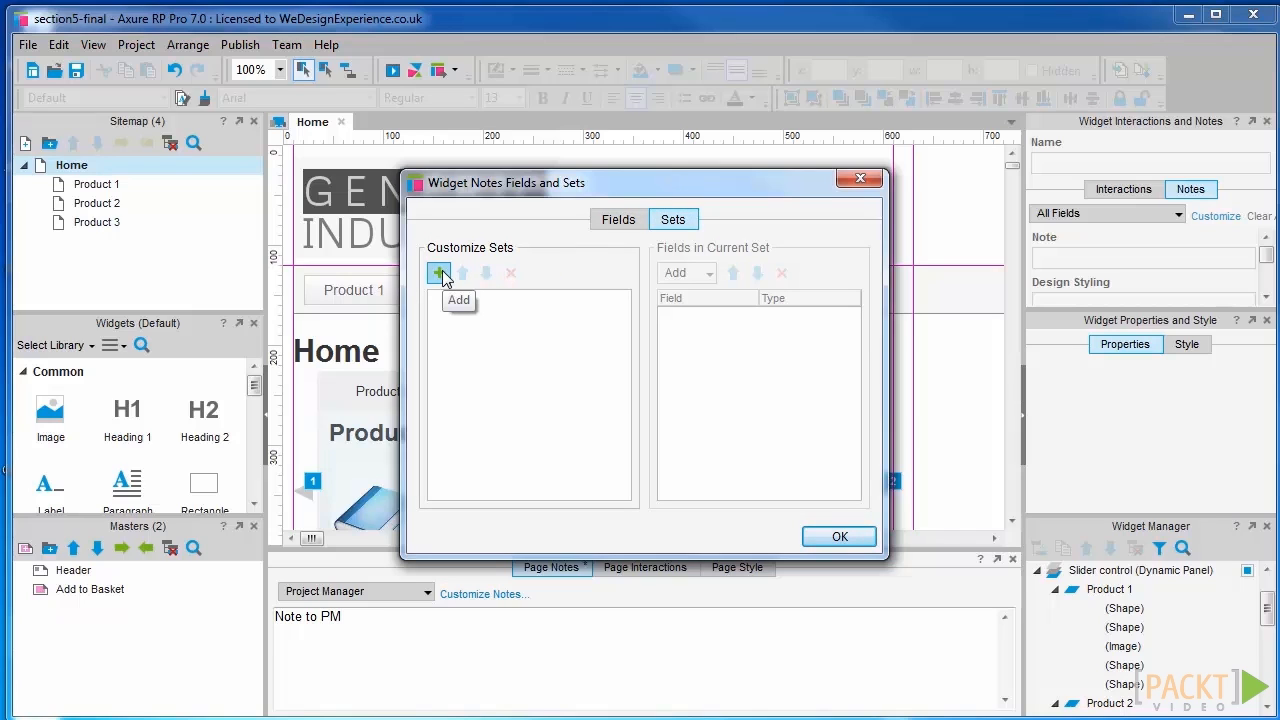
left_click(440, 273)
type("Designer")
left_click(561, 452)
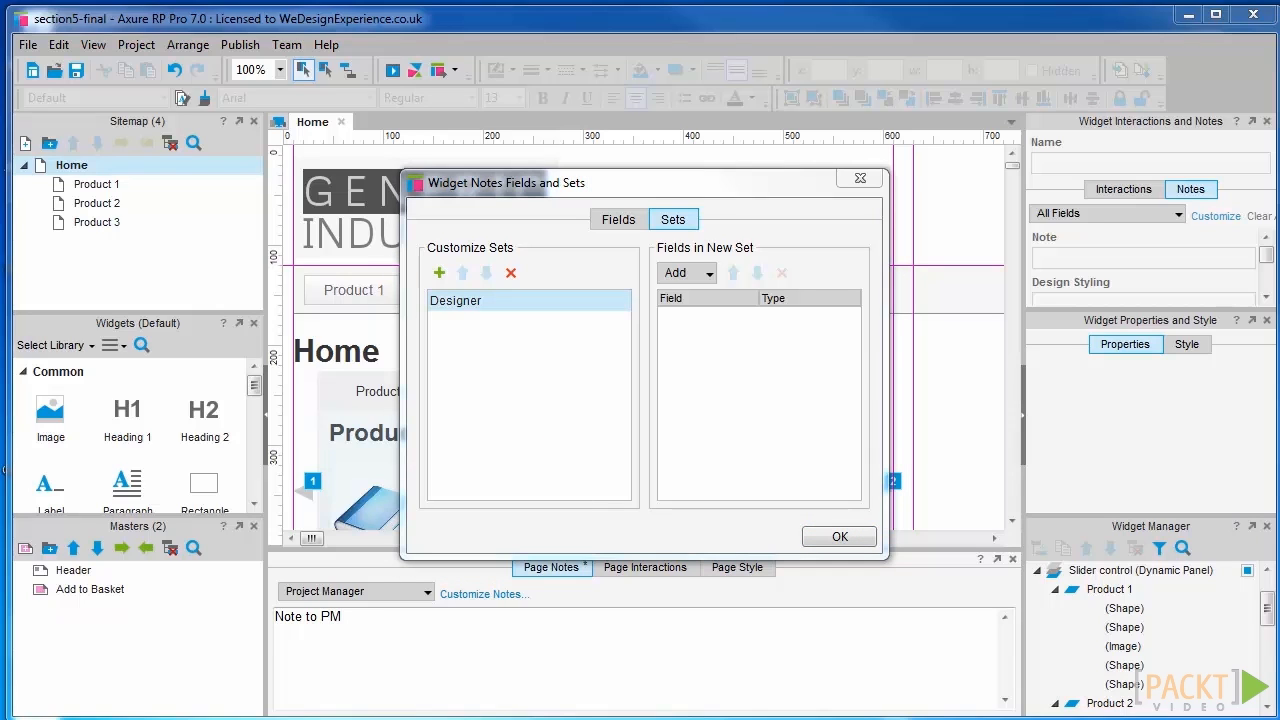
left_click(710, 274)
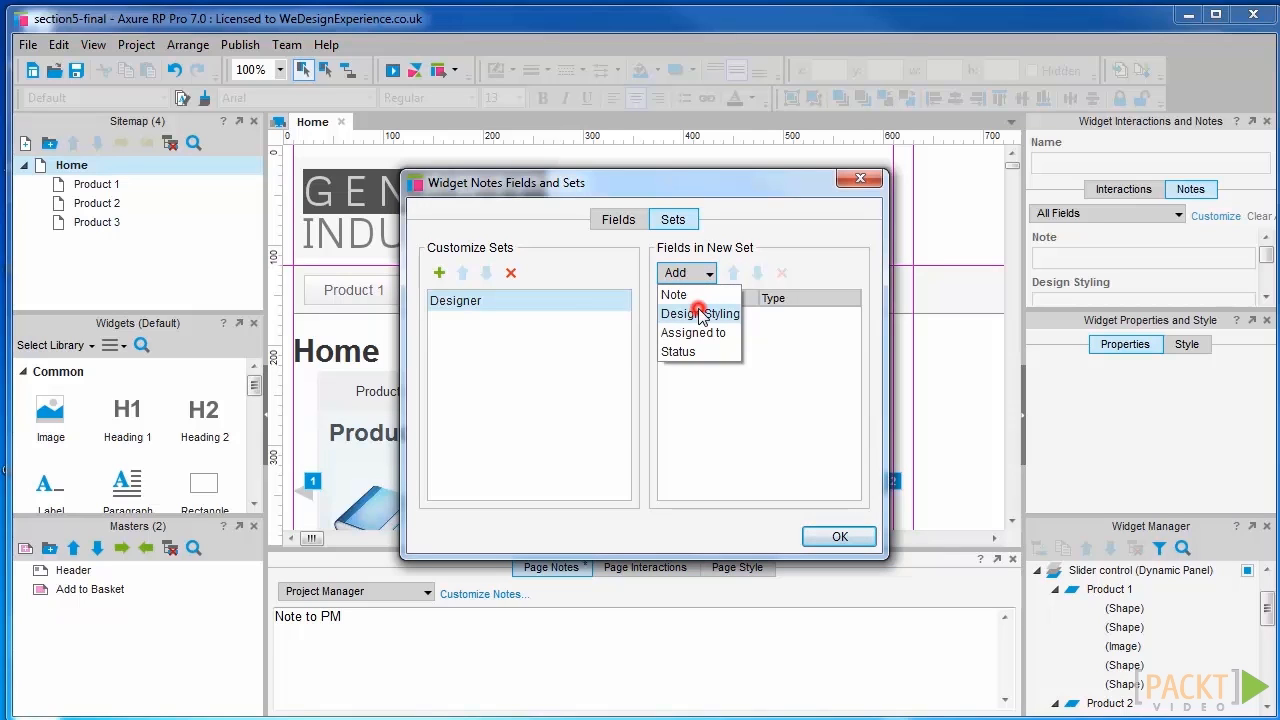
left_click(700, 314)
left_click(709, 275)
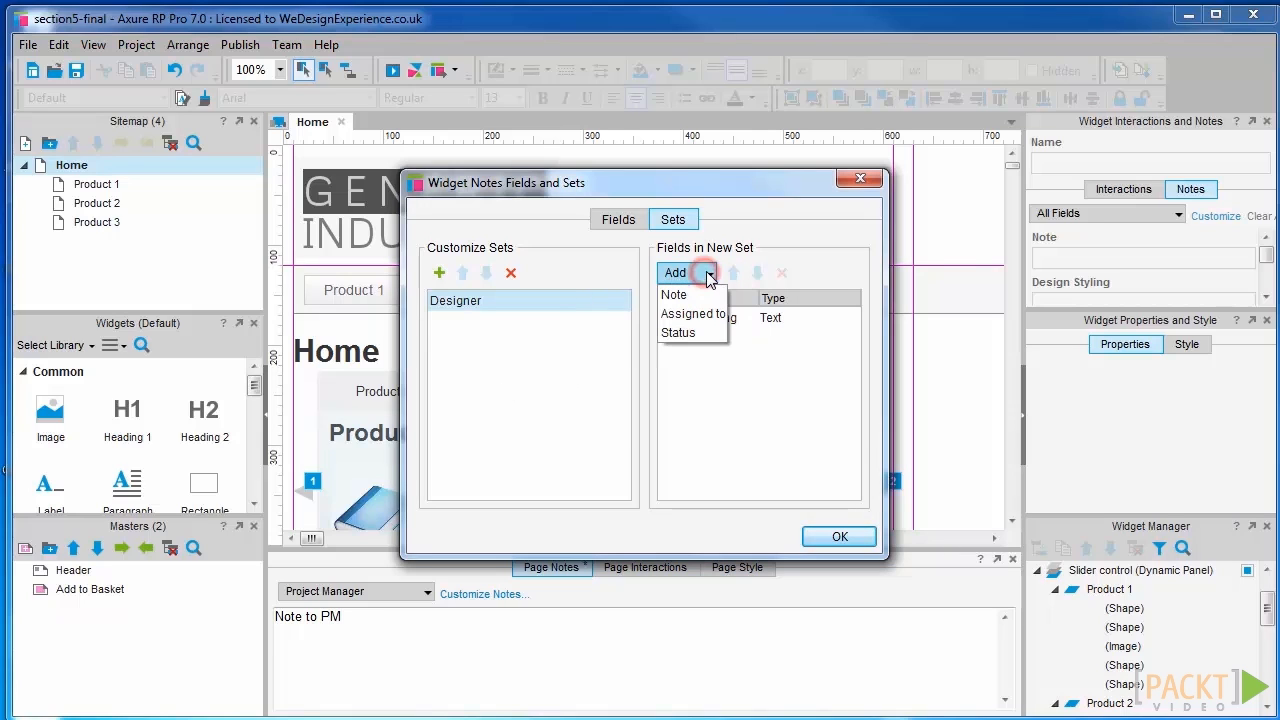
left_click(680, 333)
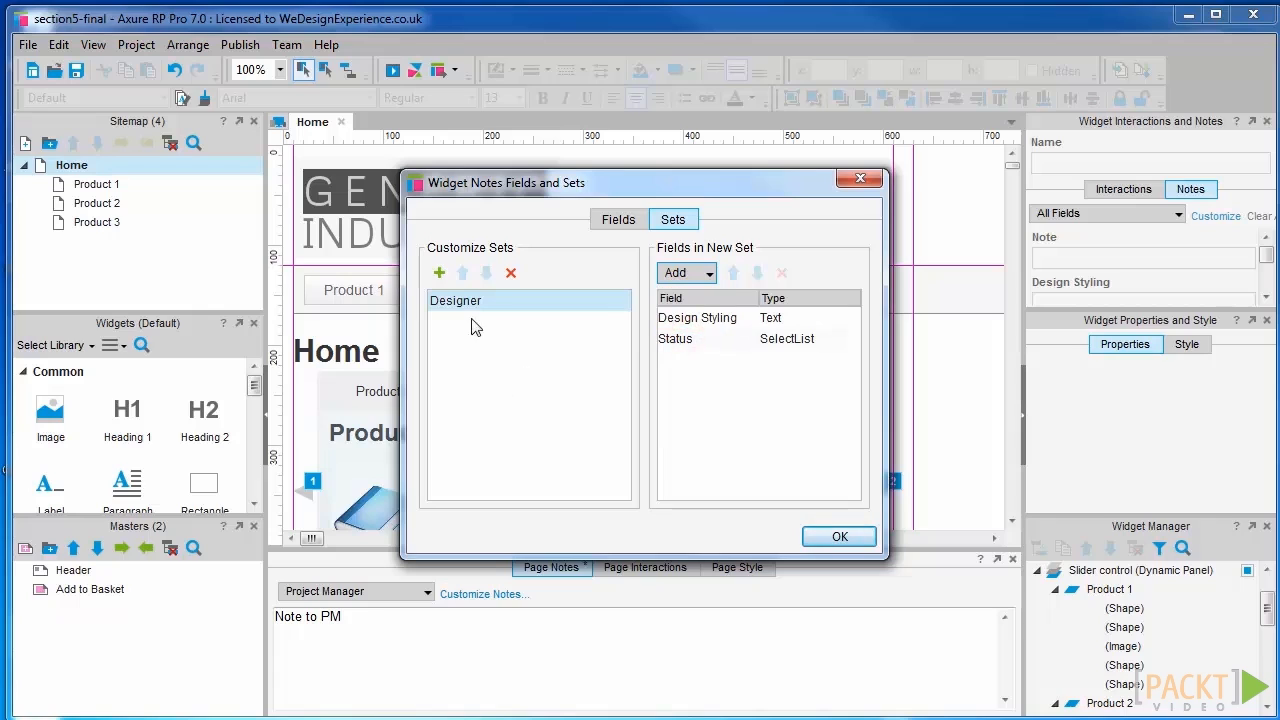
Step: Create a widget notes set named "Project Manager" containing the Assigned to and Status fields
left_click(438, 274)
type("Project Manager")
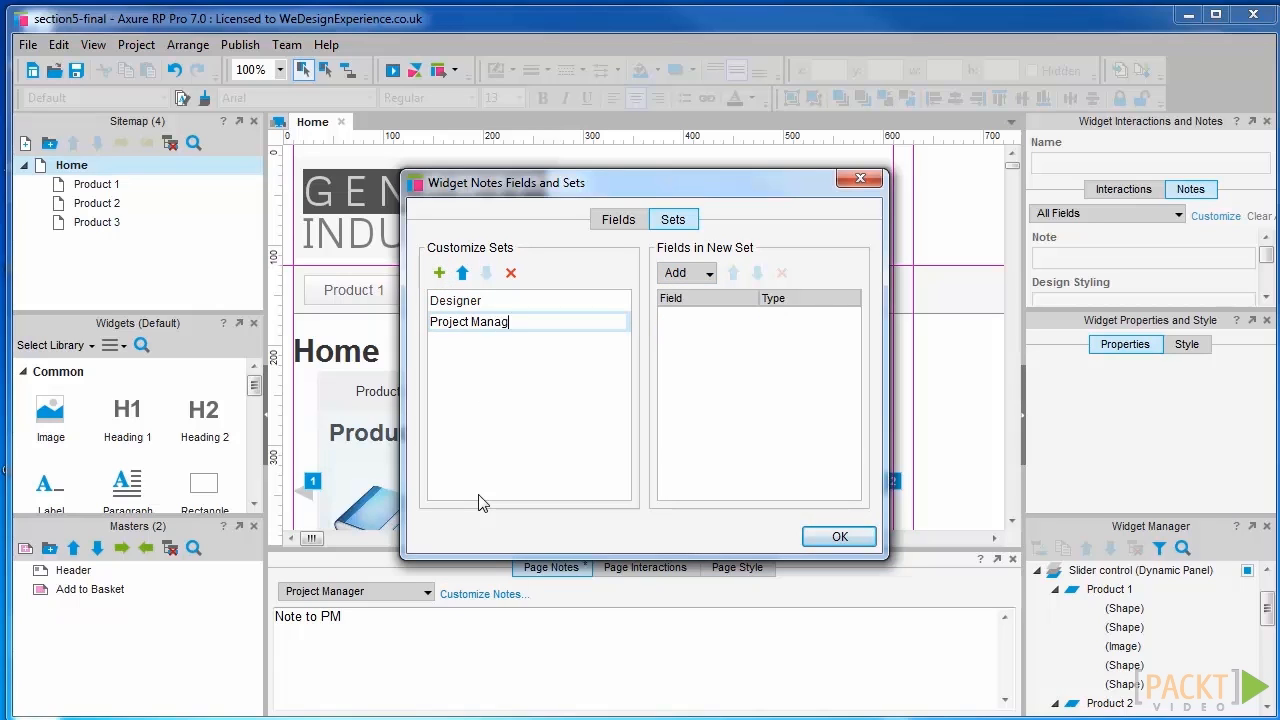
left_click(705, 274)
left_click(703, 335)
left_click(698, 273)
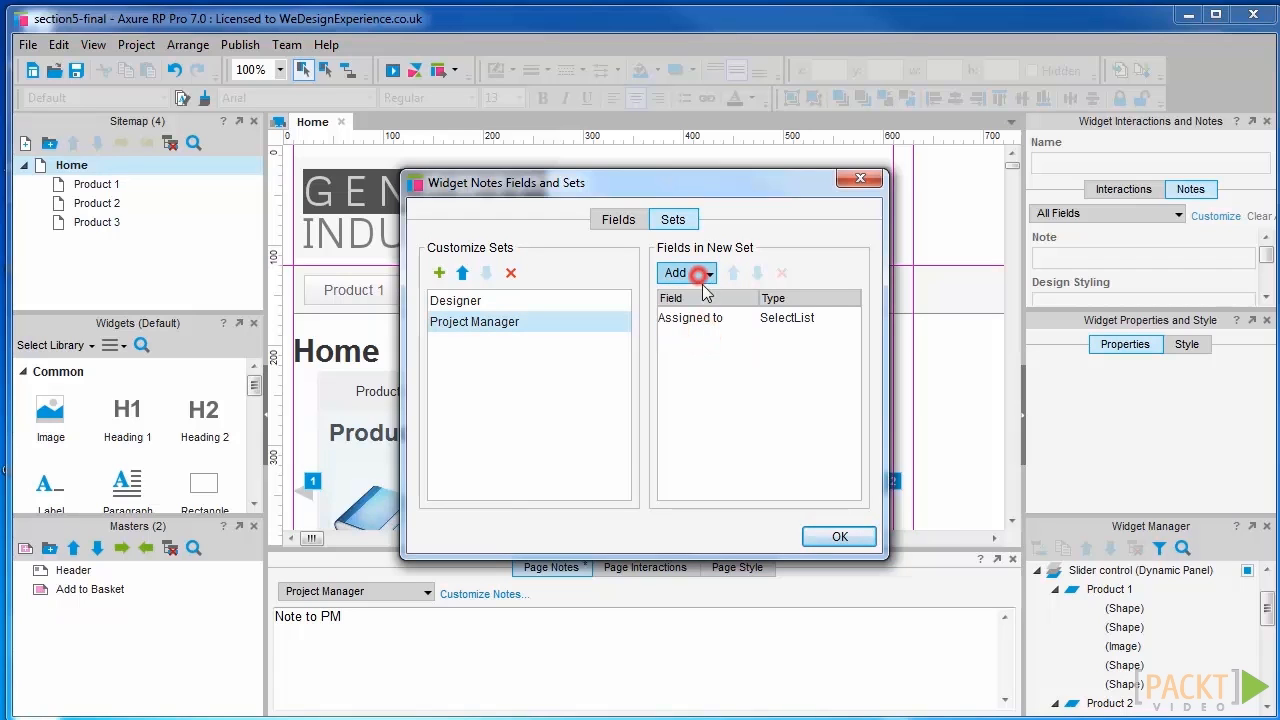
left_click(707, 334)
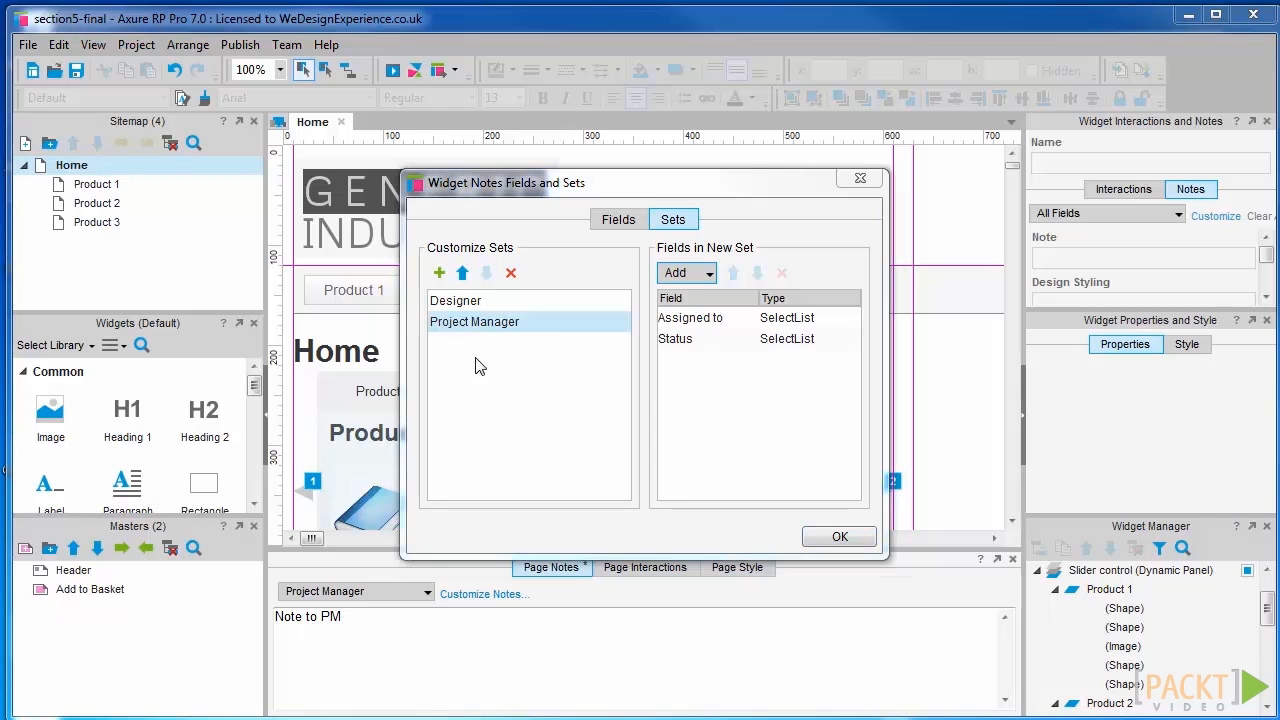
Step: Check the fields in the Designer and Project Manager sets and accept the widget notes customization
left_click(470, 301)
left_click(470, 321)
left_click(470, 301)
left_click(470, 321)
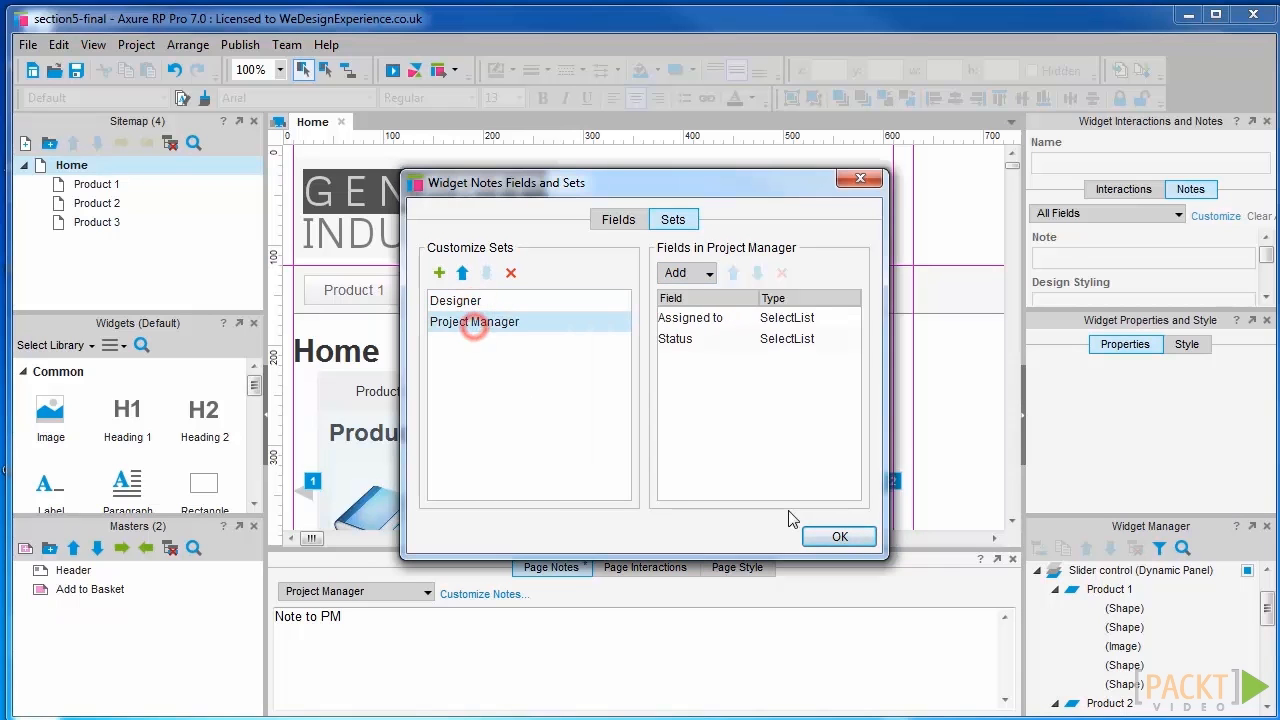
left_click(836, 537)
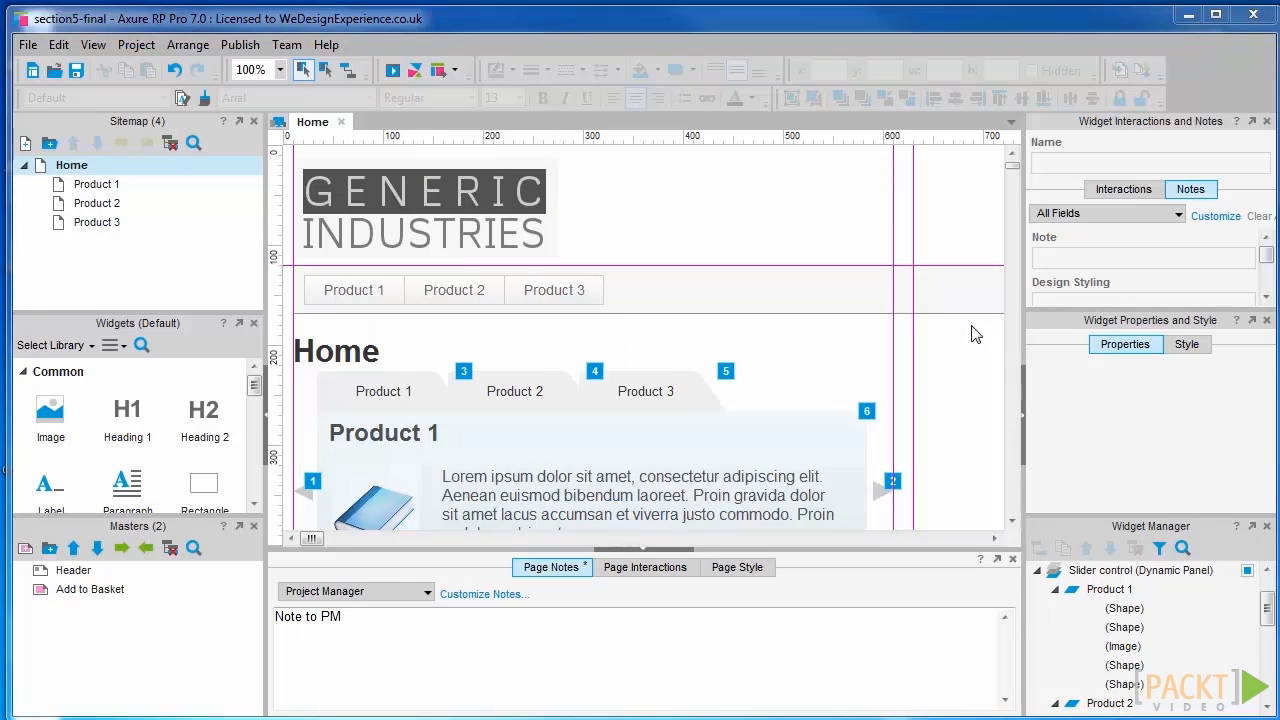
Step: Enlarge the widget notes area and select the Slider control dynamic panel on the Home page
left_click_drag(1056, 311, 1056, 367)
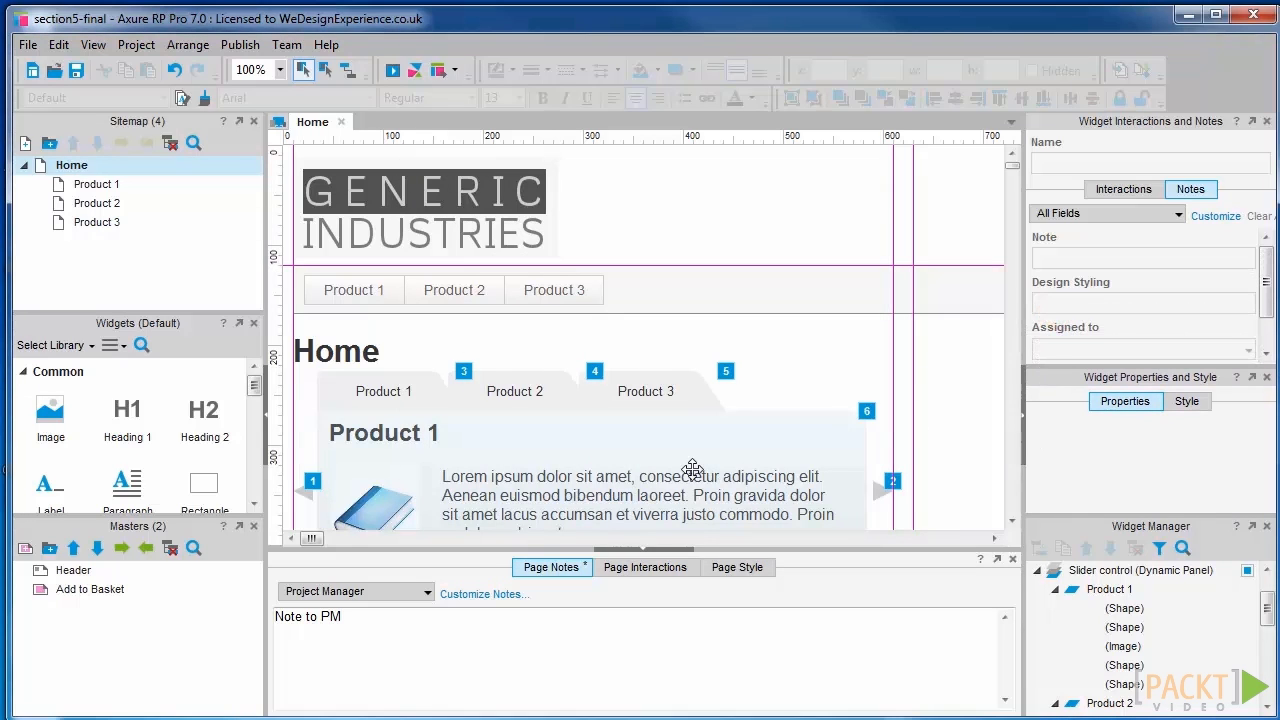
left_click(692, 470)
scroll(700, 466, "down", 1)
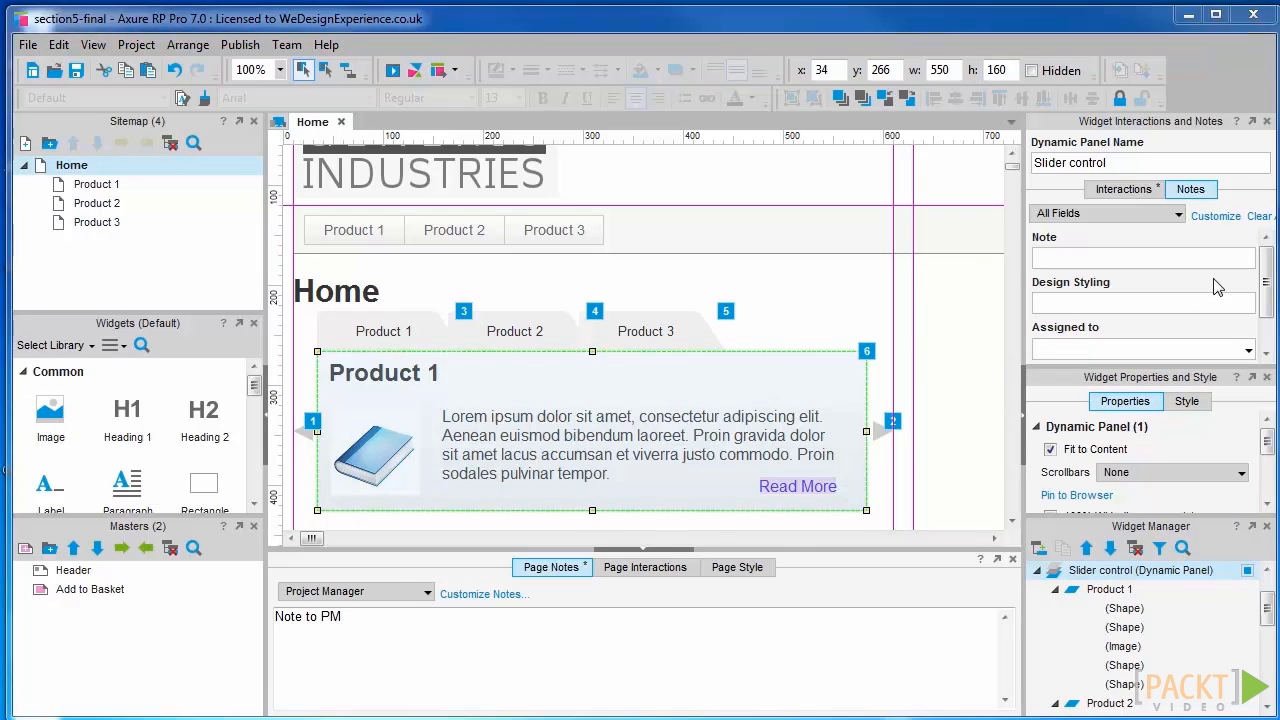
Step: View the Slider control's note fields through the Designer and Project Manager sets, ending on All Fields
left_click(1178, 216)
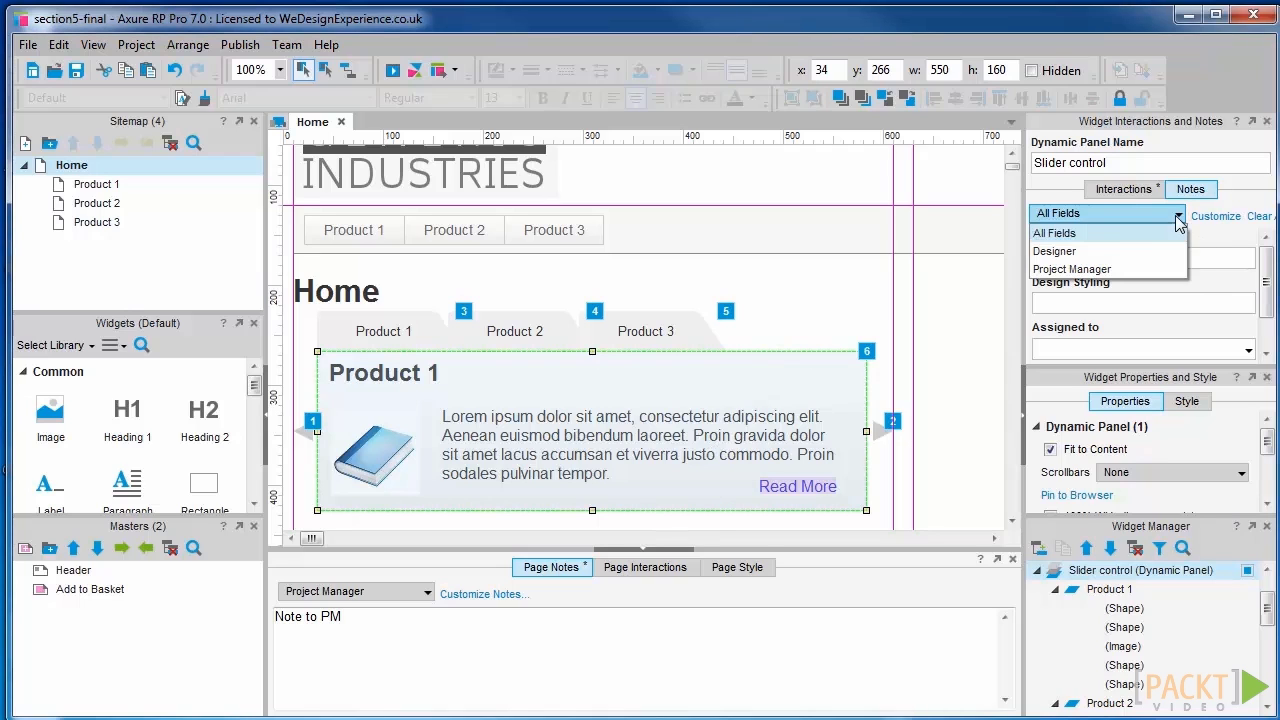
left_click(1133, 251)
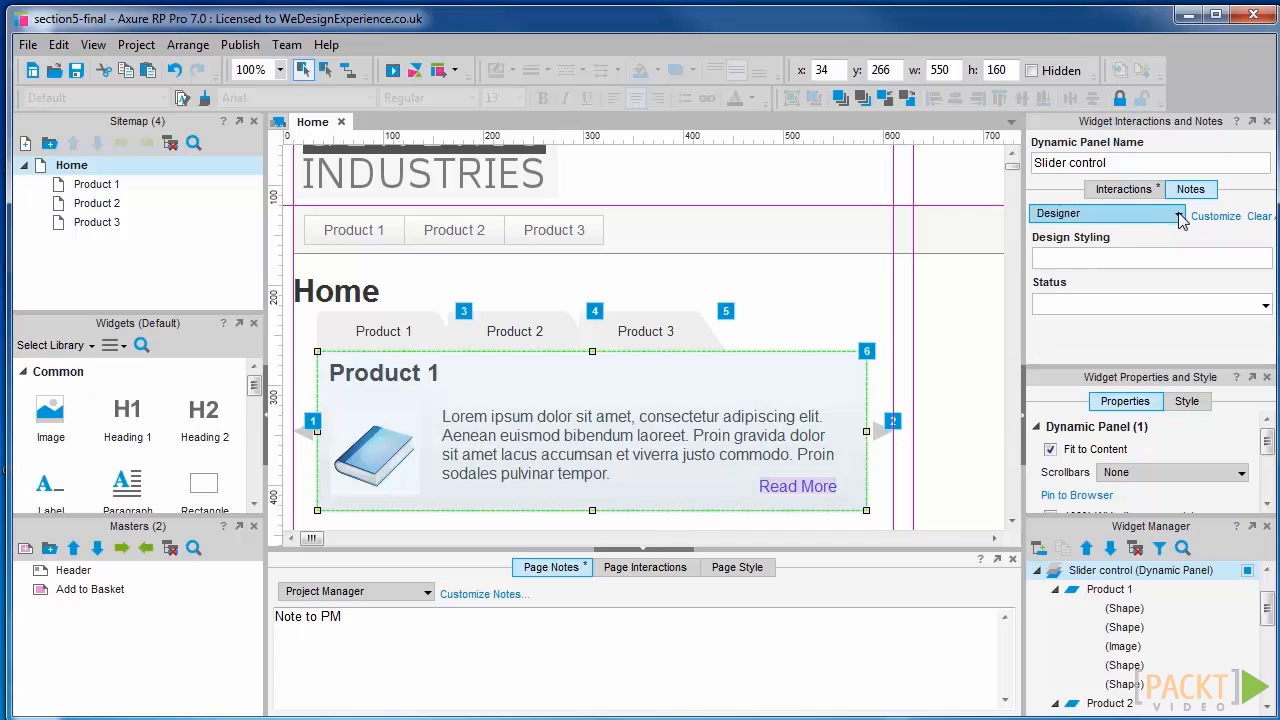
left_click(1180, 218)
left_click(1125, 263)
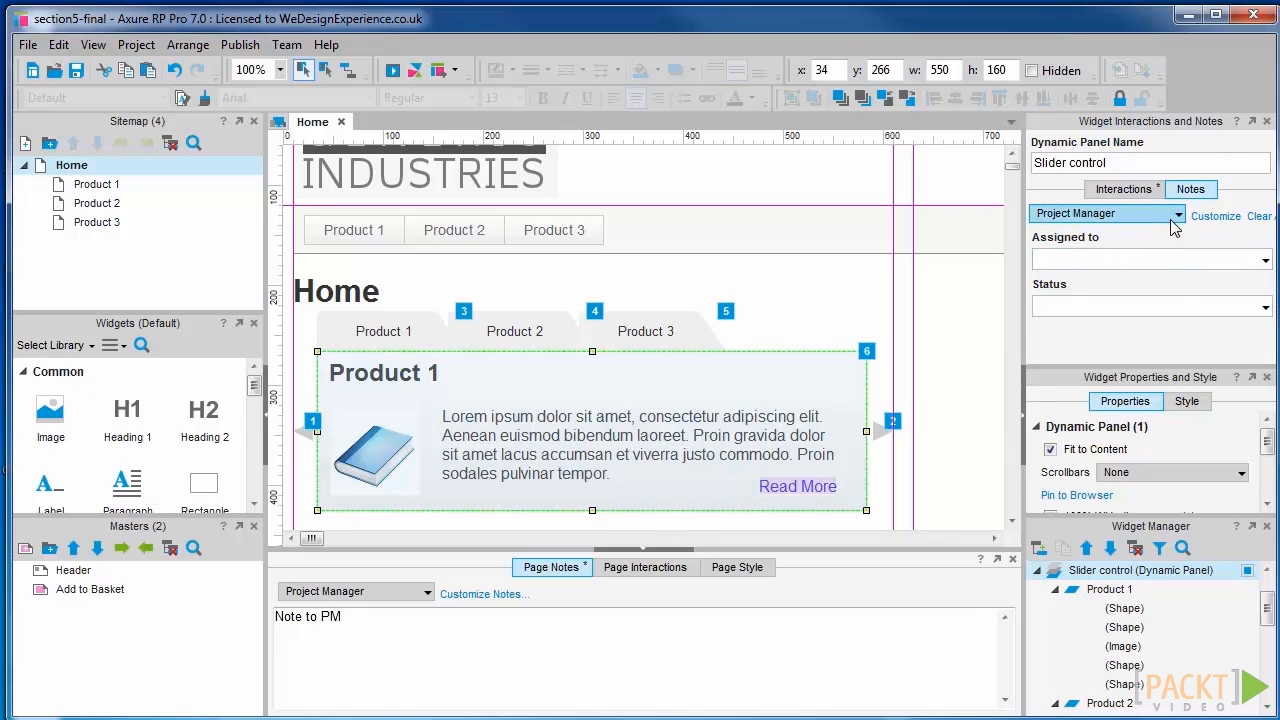
left_click(1178, 218)
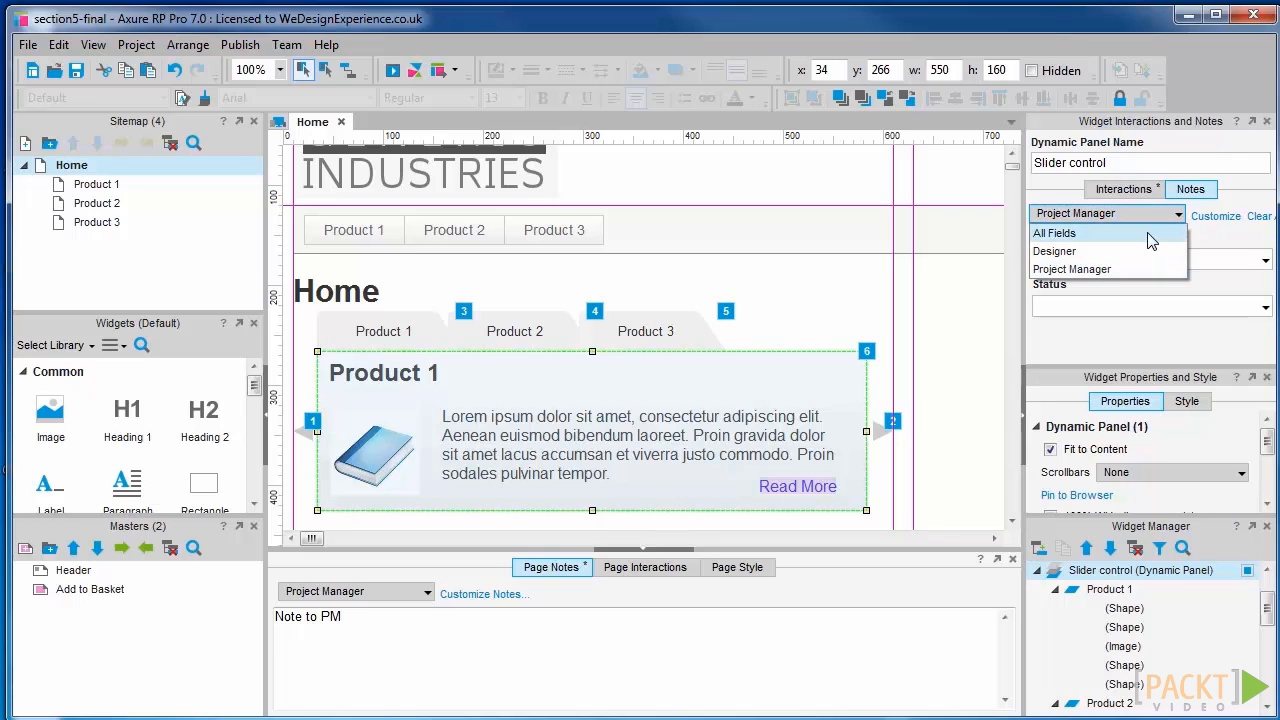
left_click(1150, 237)
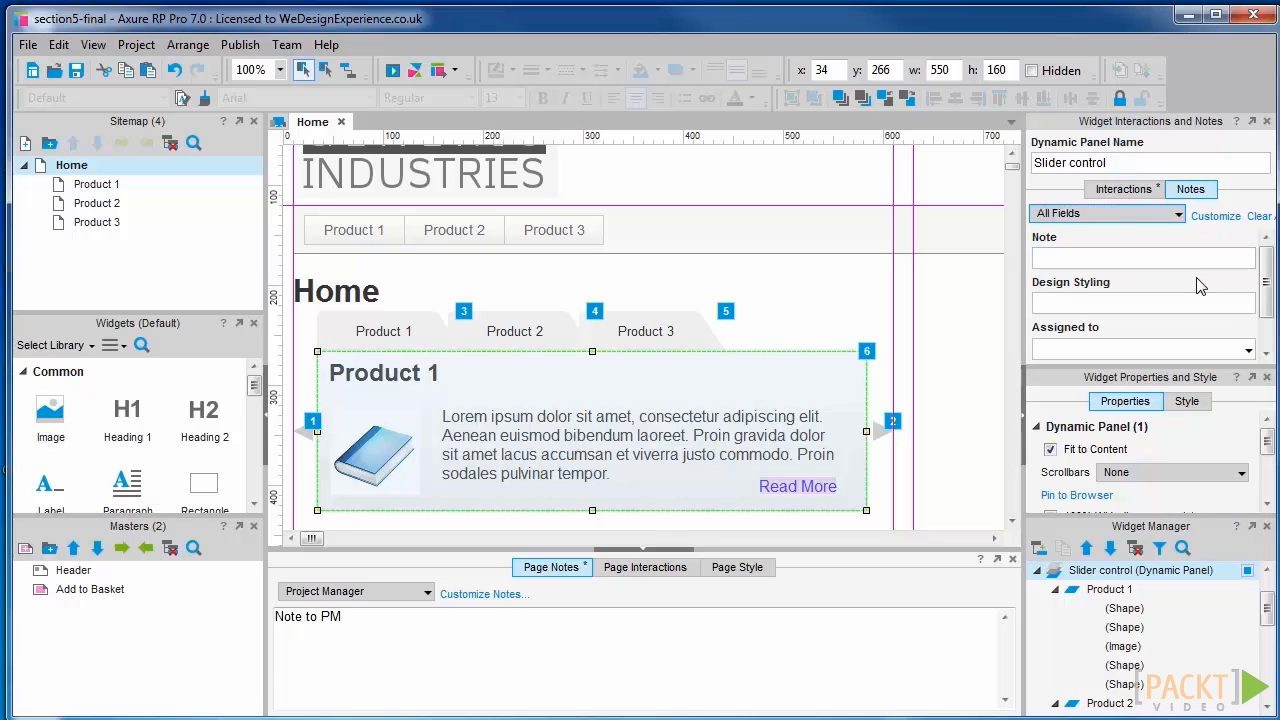
Step: Enter "We want this to have plenty of impact" as the Slider control's Design Styling note
left_click(1179, 303)
type("We want t")
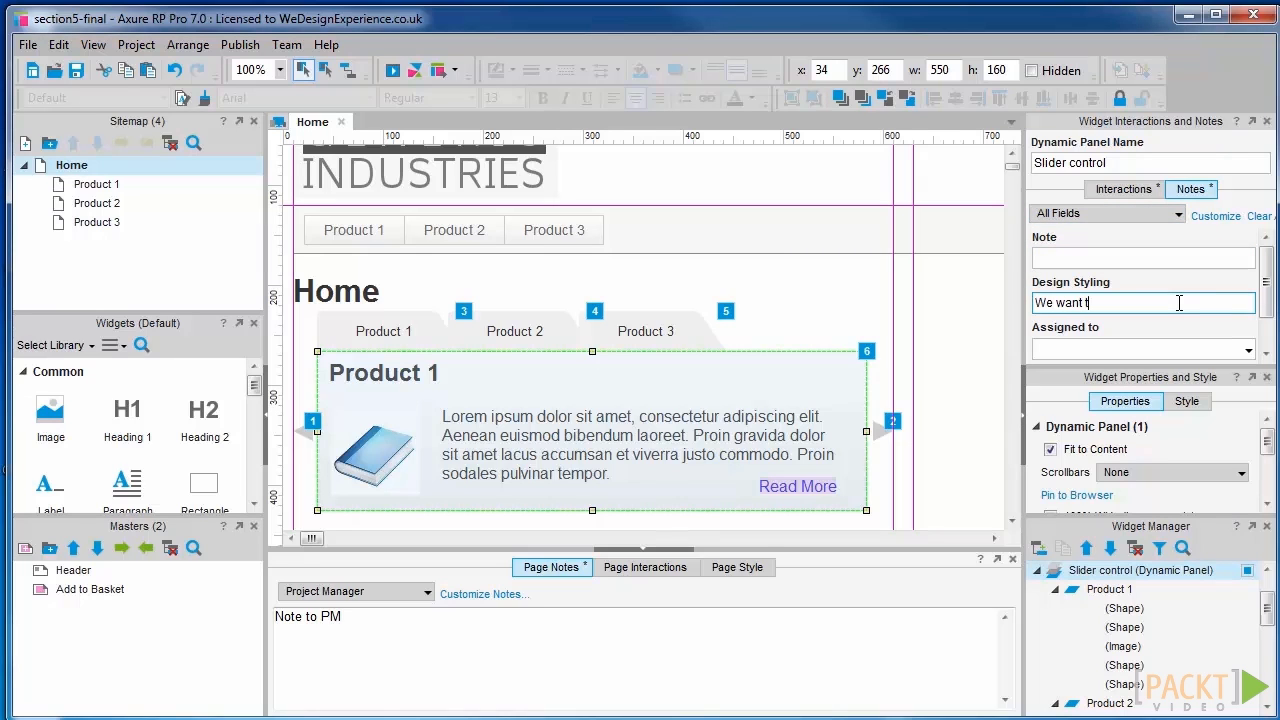
type("his to have plenty of impact")
Step: Assign the Slider control to the first team member in the list and set its Status to "Must have"
left_click(1244, 349)
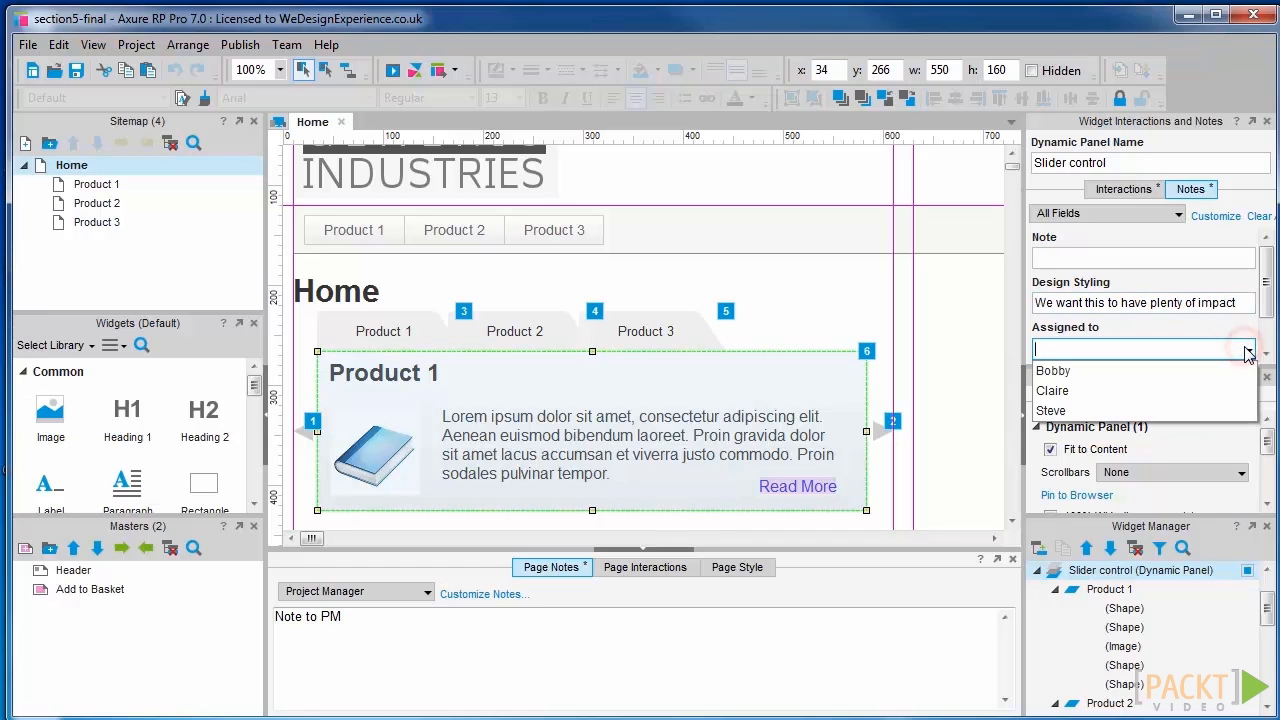
left_click(1240, 350)
left_click(1250, 350)
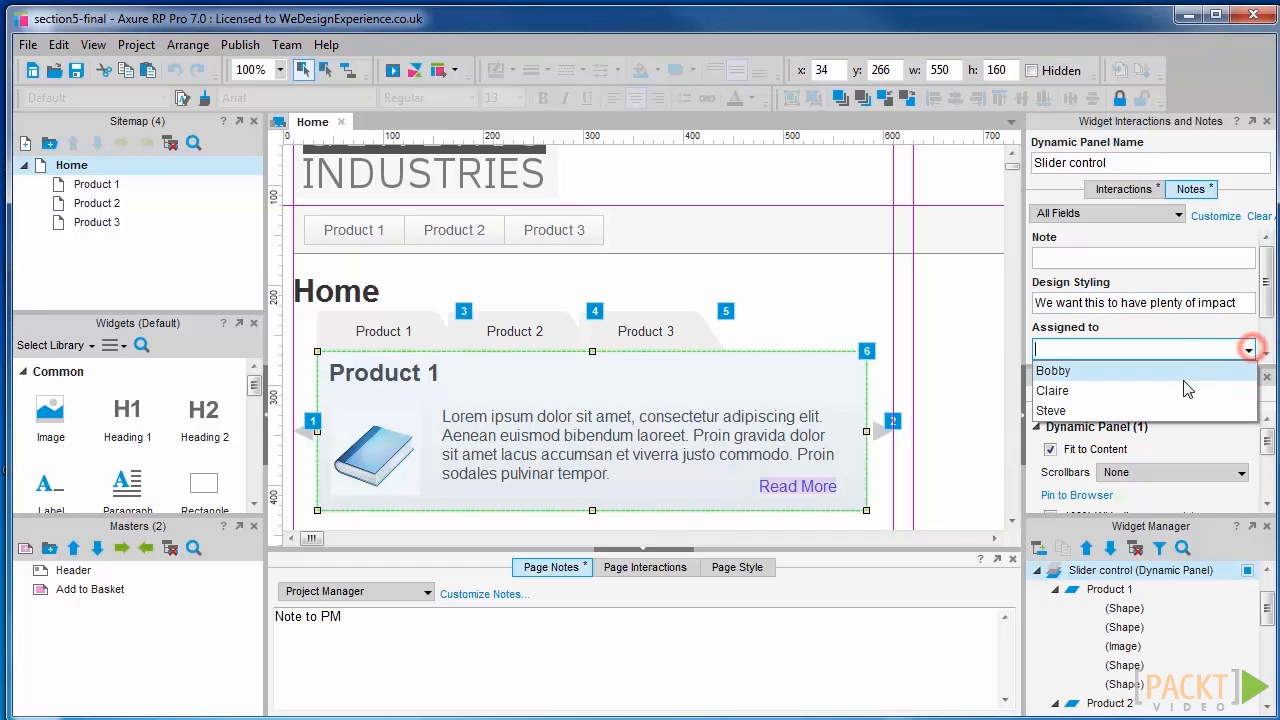
left_click(1248, 369)
left_click(1262, 314)
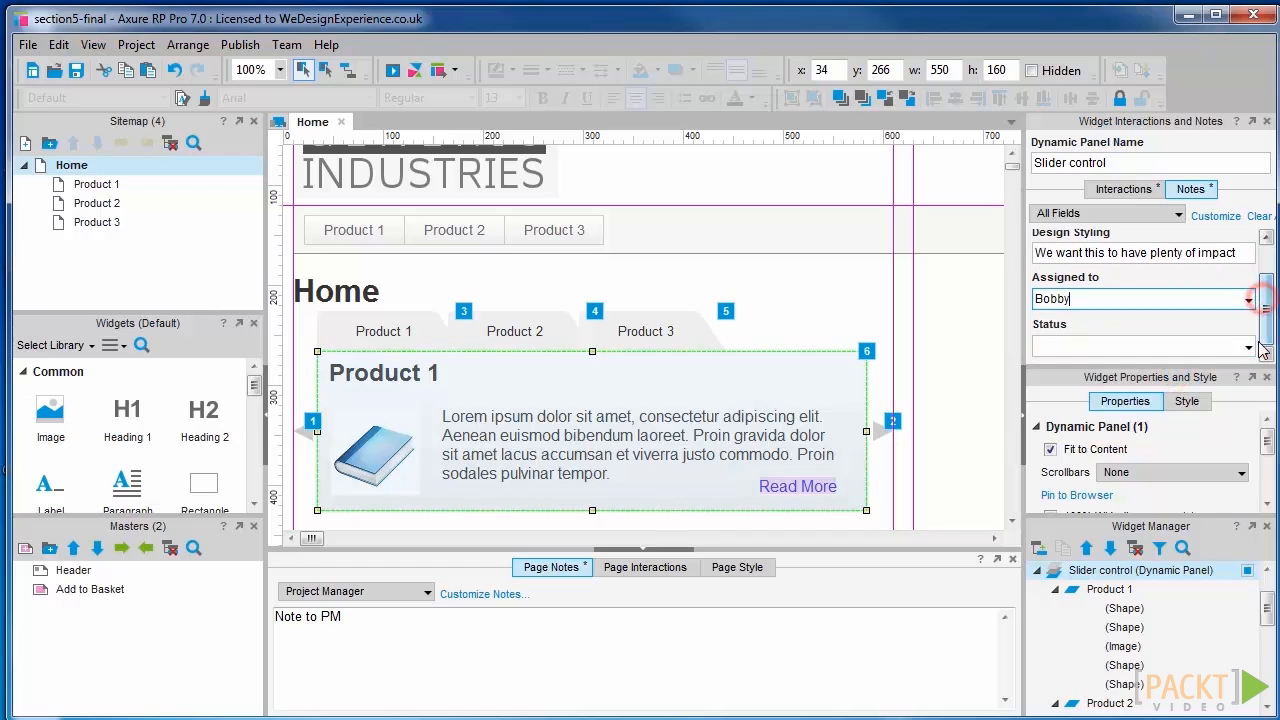
left_click(1145, 346)
left_click(1147, 372)
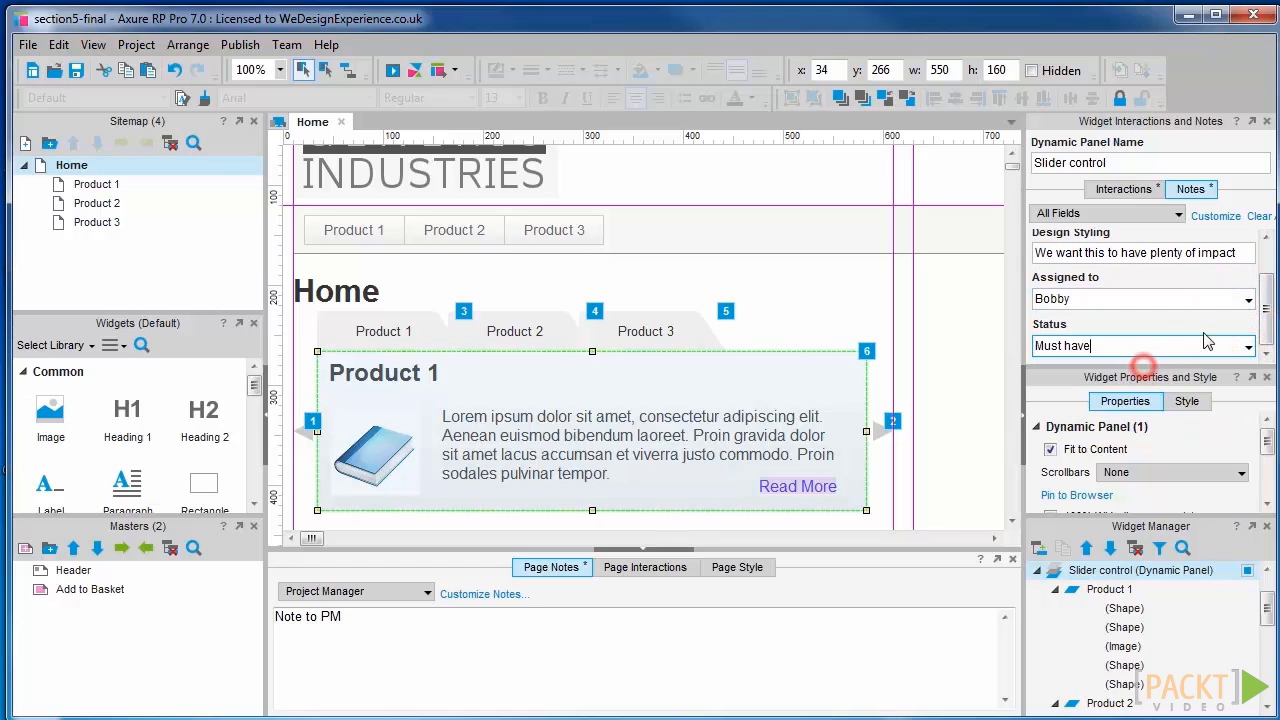
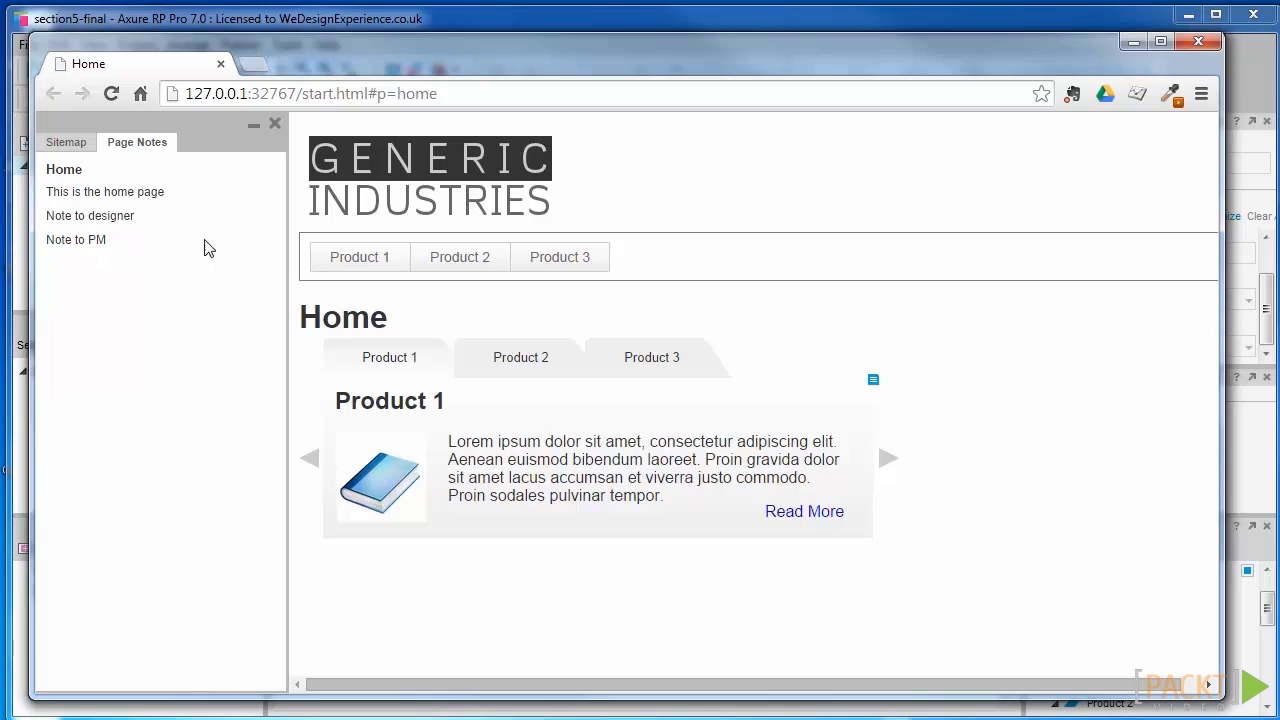
Step: Examine the Slider control's widget note in the browser preview of the Home page and close the preview
left_click(873, 380)
left_click(873, 381)
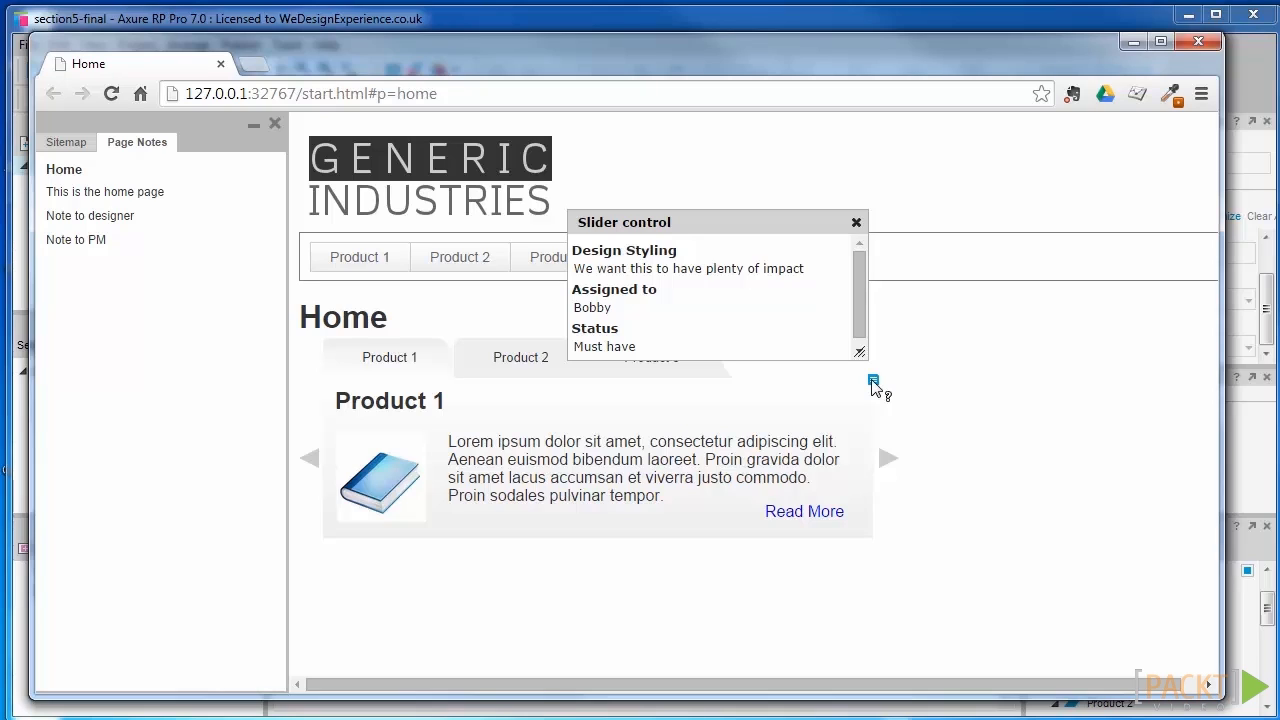
left_click_drag(856, 312, 860, 255)
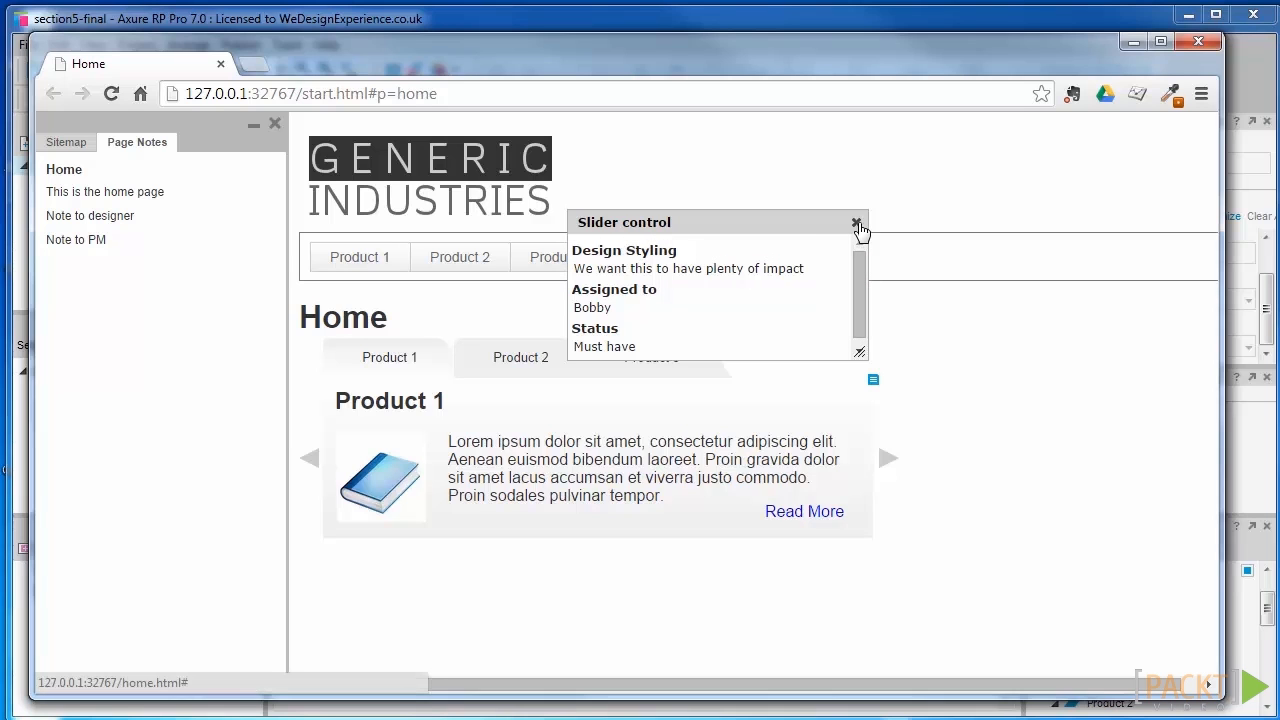
left_click(856, 223)
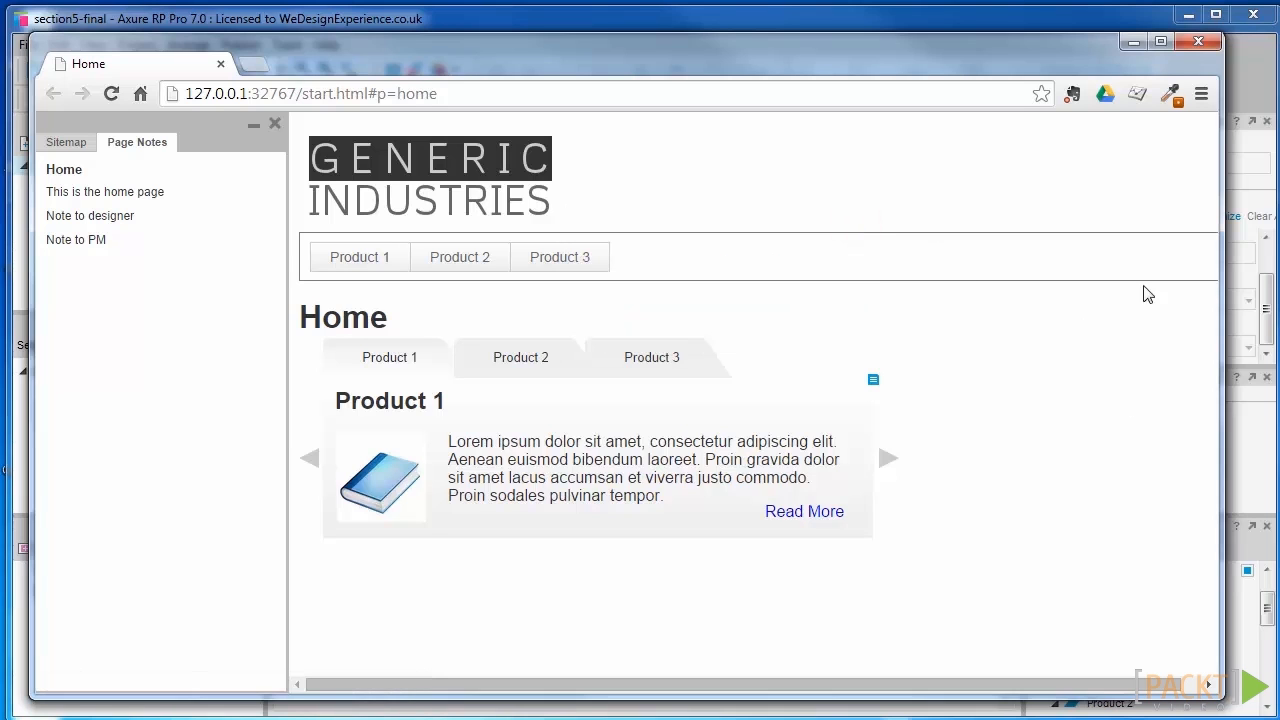
left_click(1199, 43)
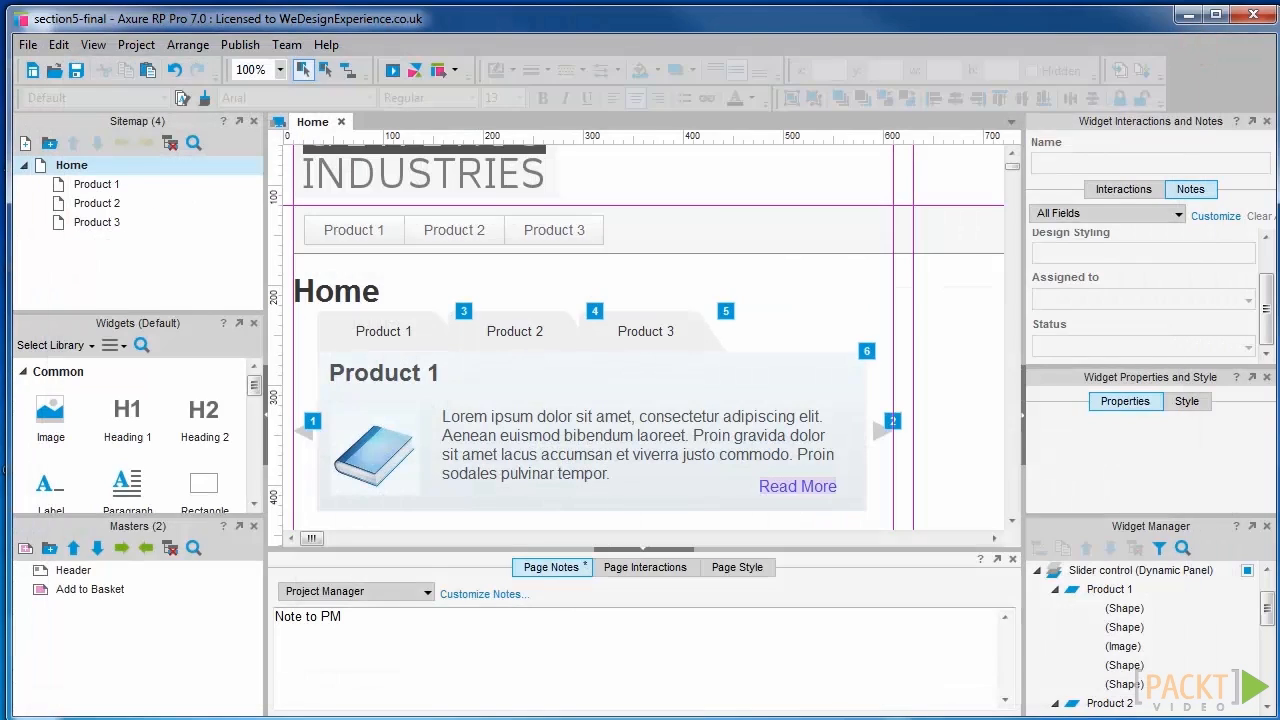